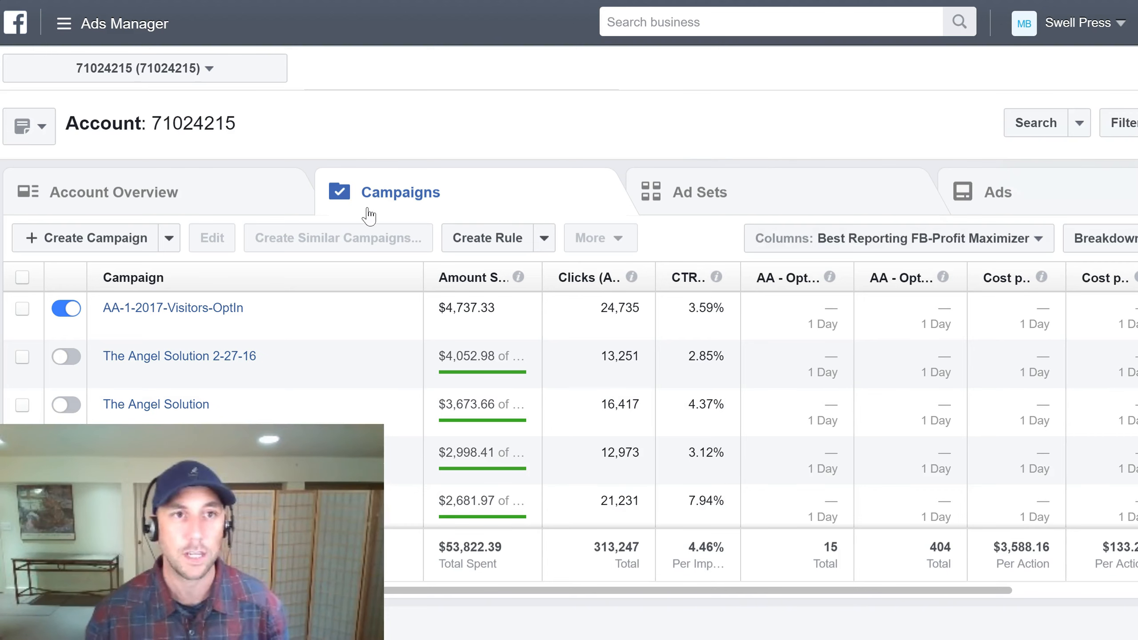
# - Open the Audiences asset library from the full list of advertising tools
pyautogui.click(66, 28)
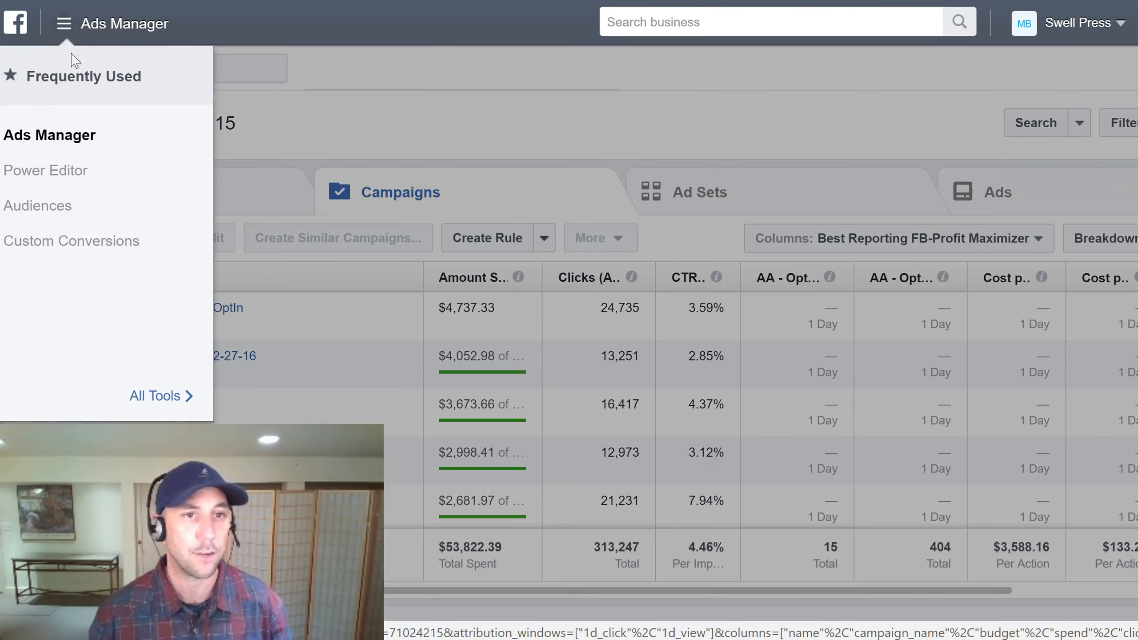
pyautogui.moveTo(146, 398)
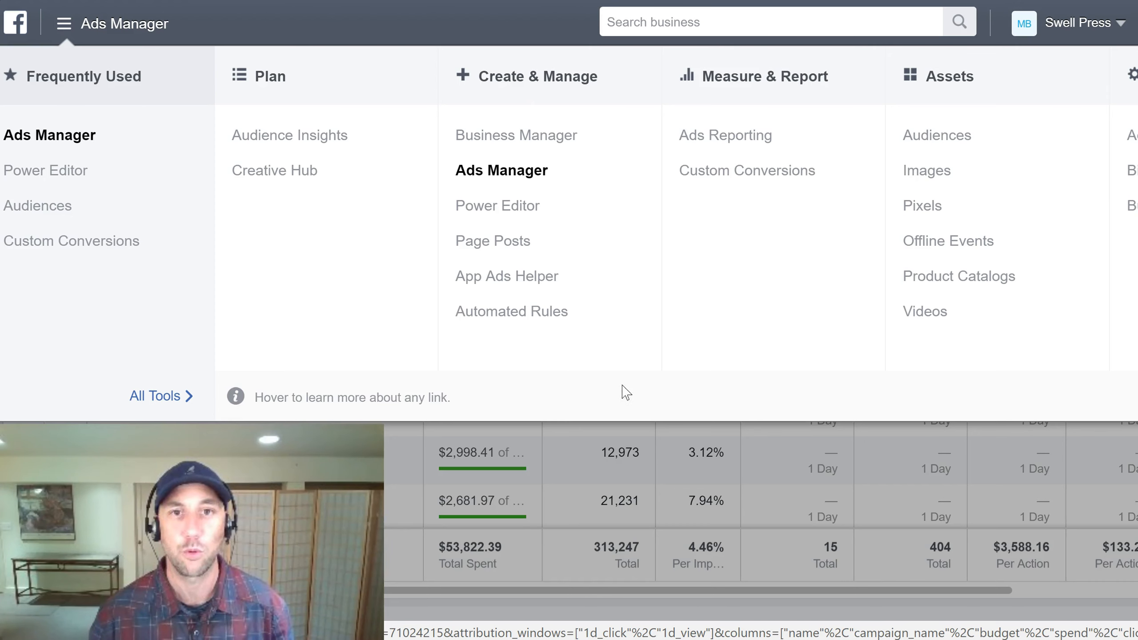
pyautogui.click(930, 137)
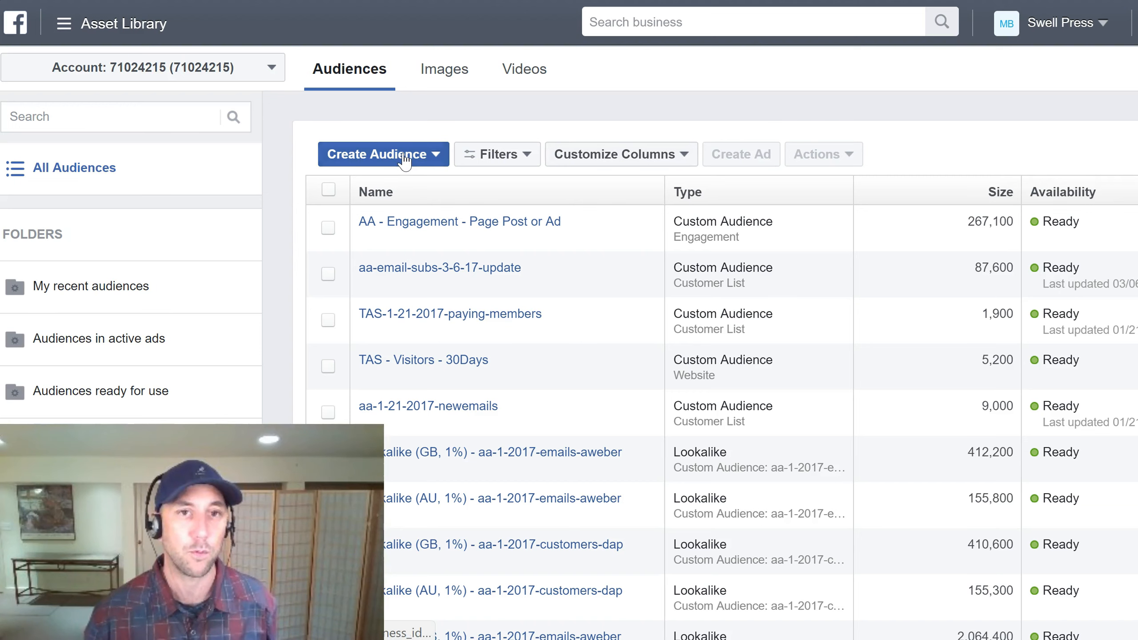
# - Start creating a custom audience based on website traffic
pyautogui.click(405, 157)
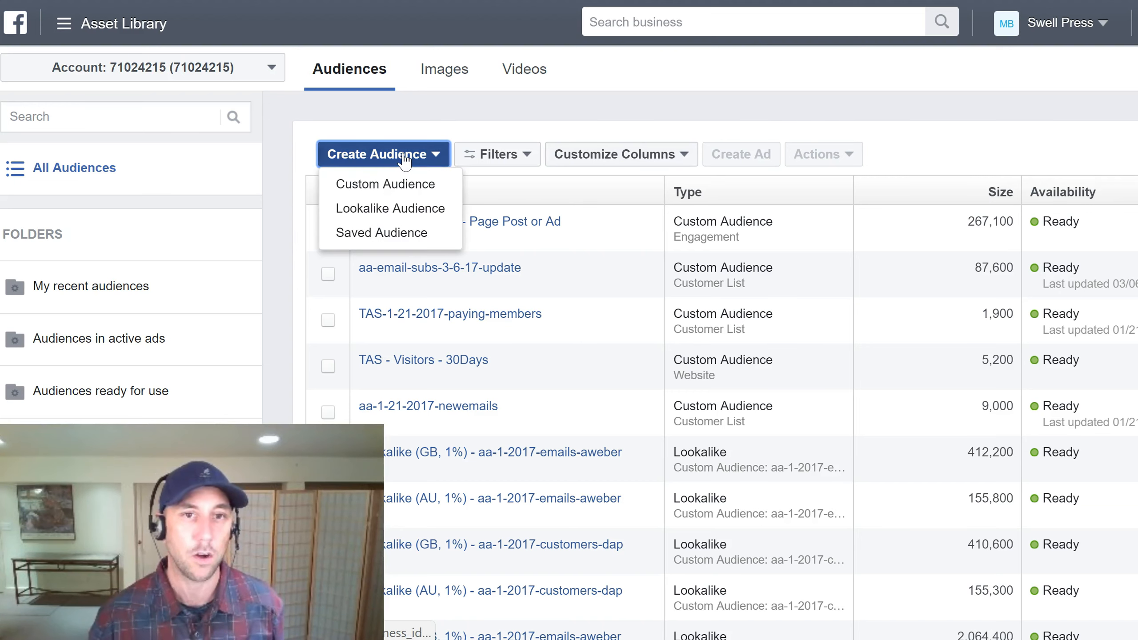
pyautogui.click(405, 190)
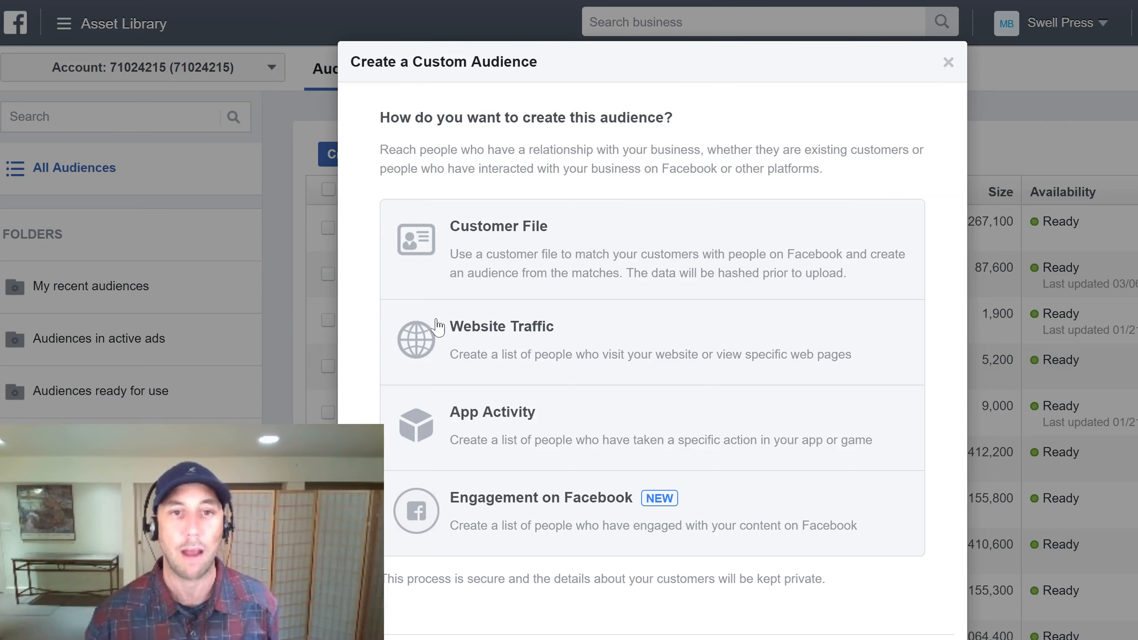
pyautogui.click(464, 331)
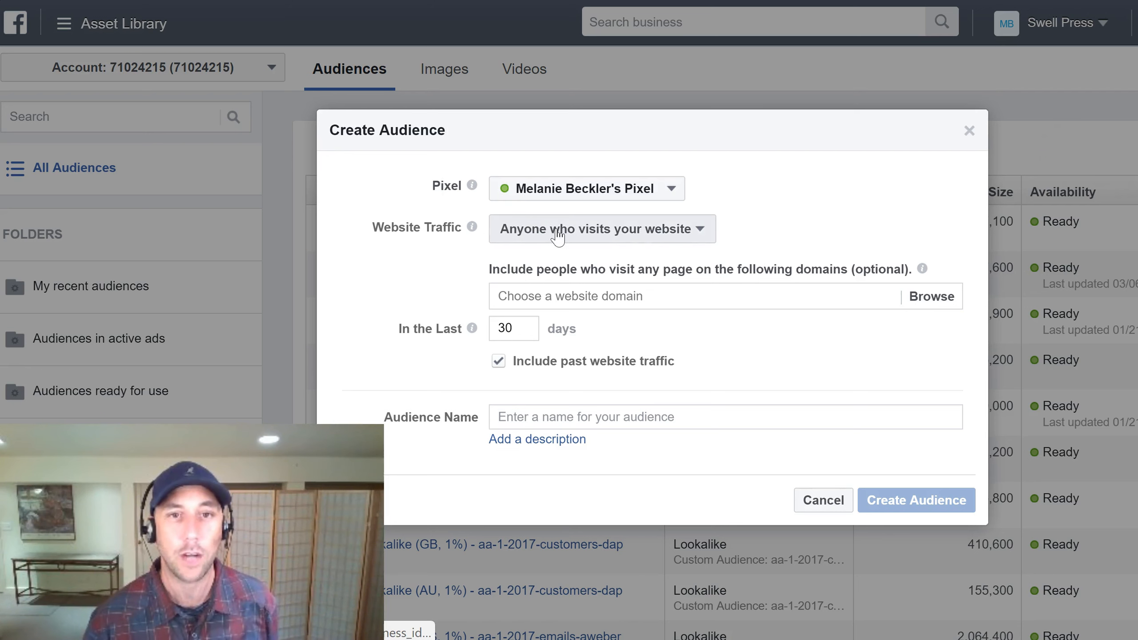
pyautogui.click(702, 232)
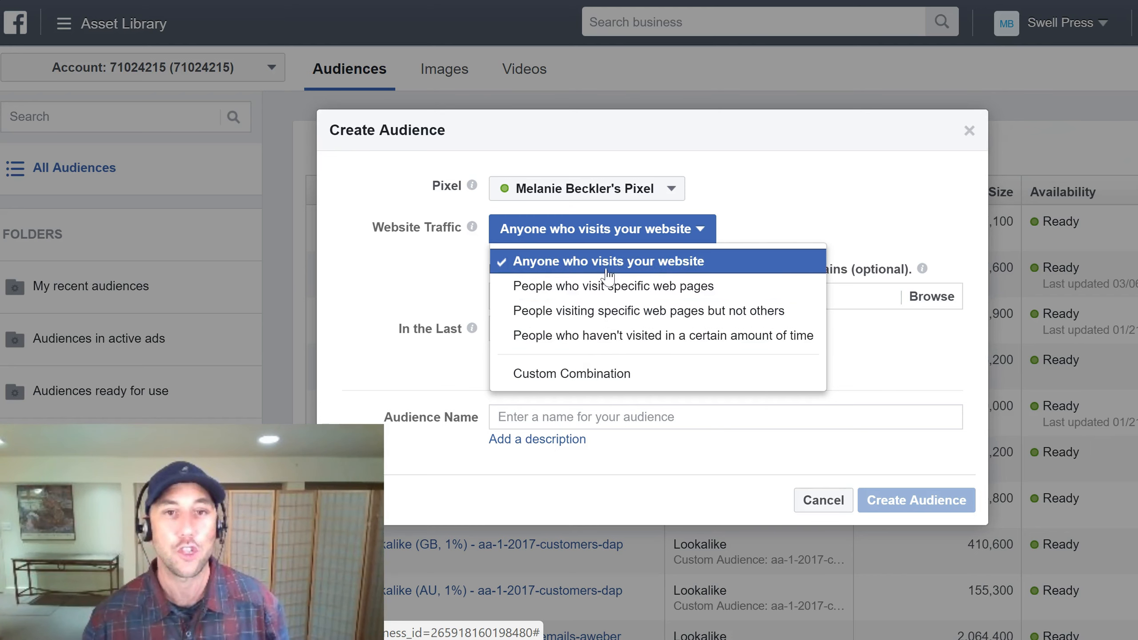
pyautogui.click(628, 262)
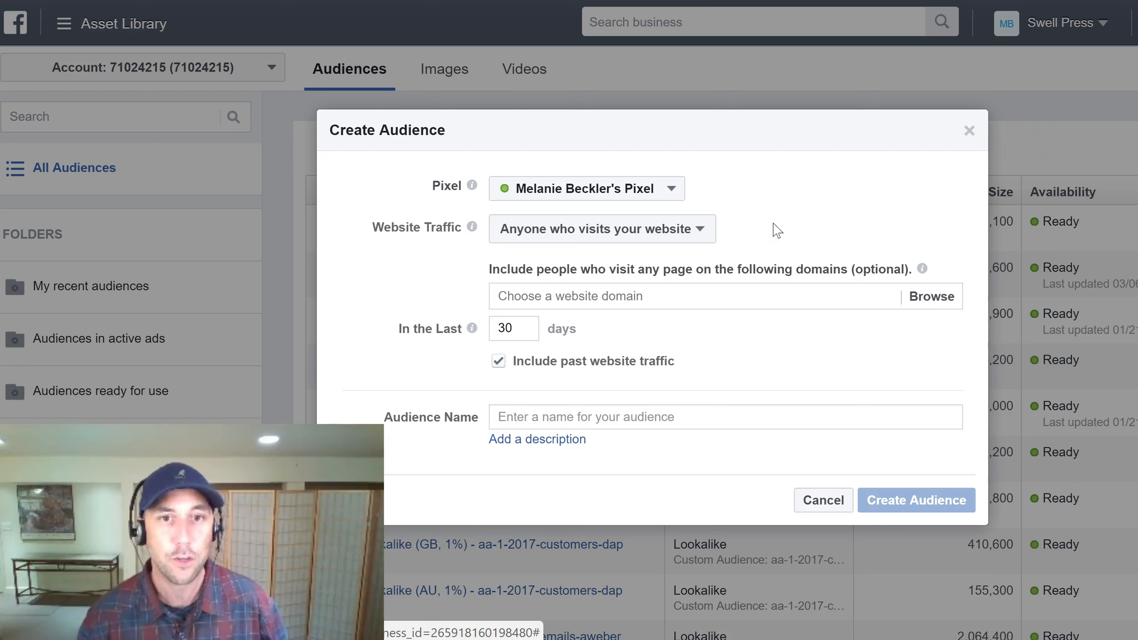
pyautogui.click(930, 299)
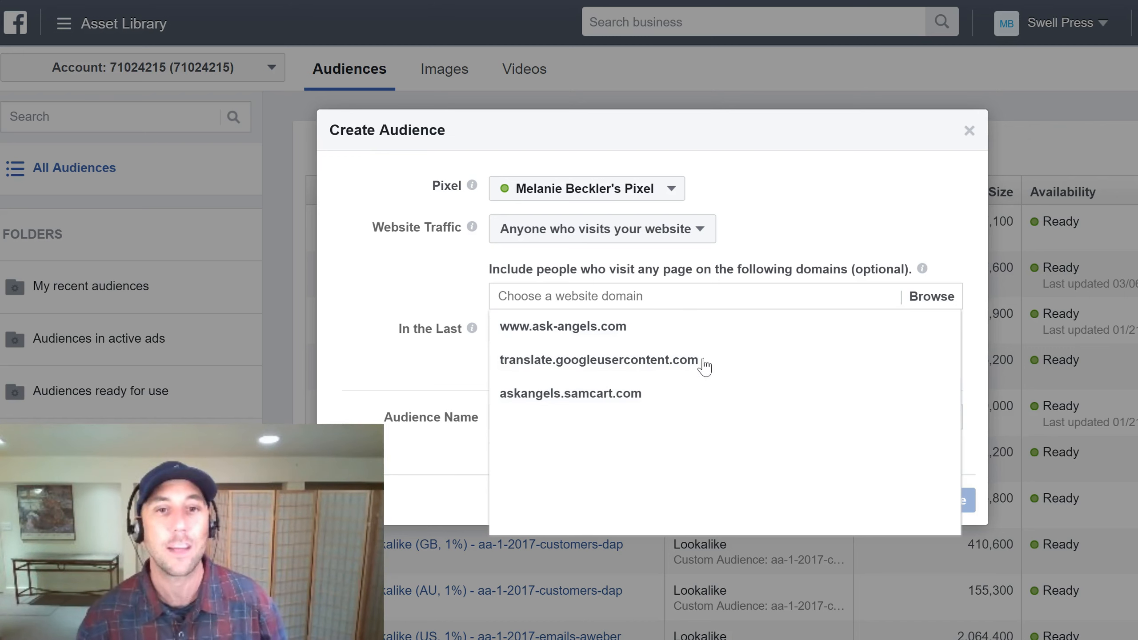
pyautogui.click(703, 329)
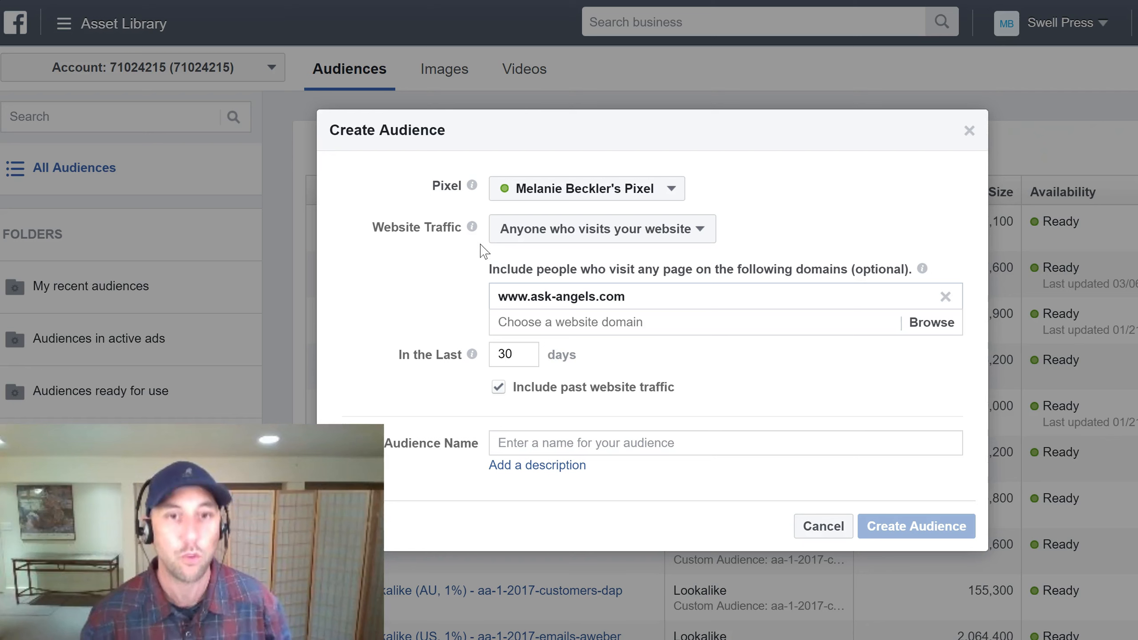
pyautogui.moveTo(519, 356); pyautogui.dragTo(498, 355)
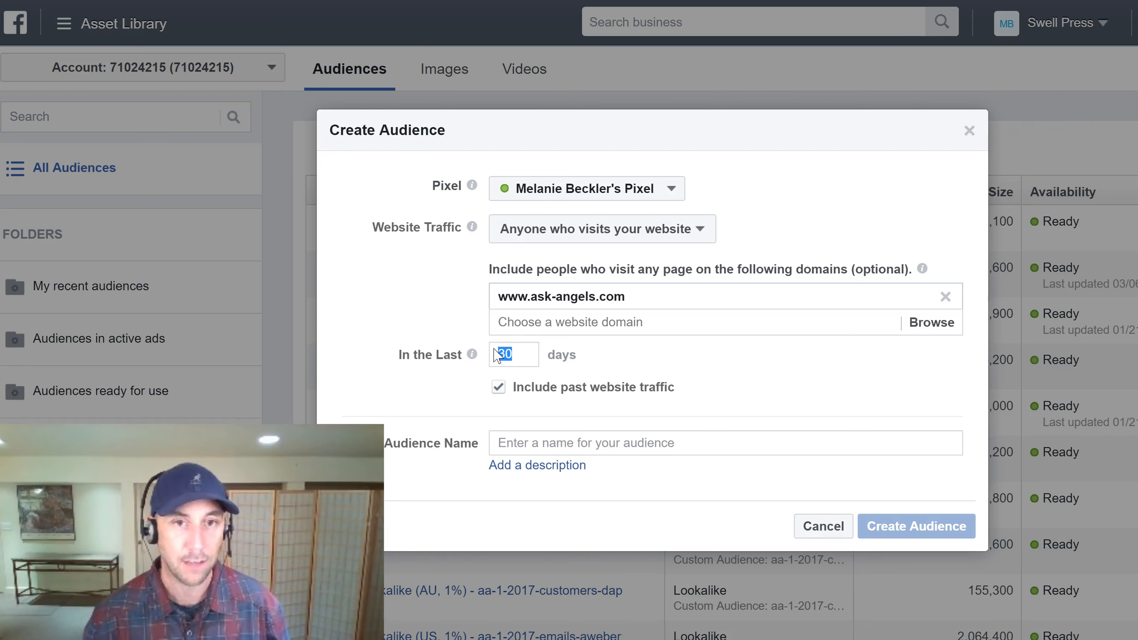
pyautogui.write('180')
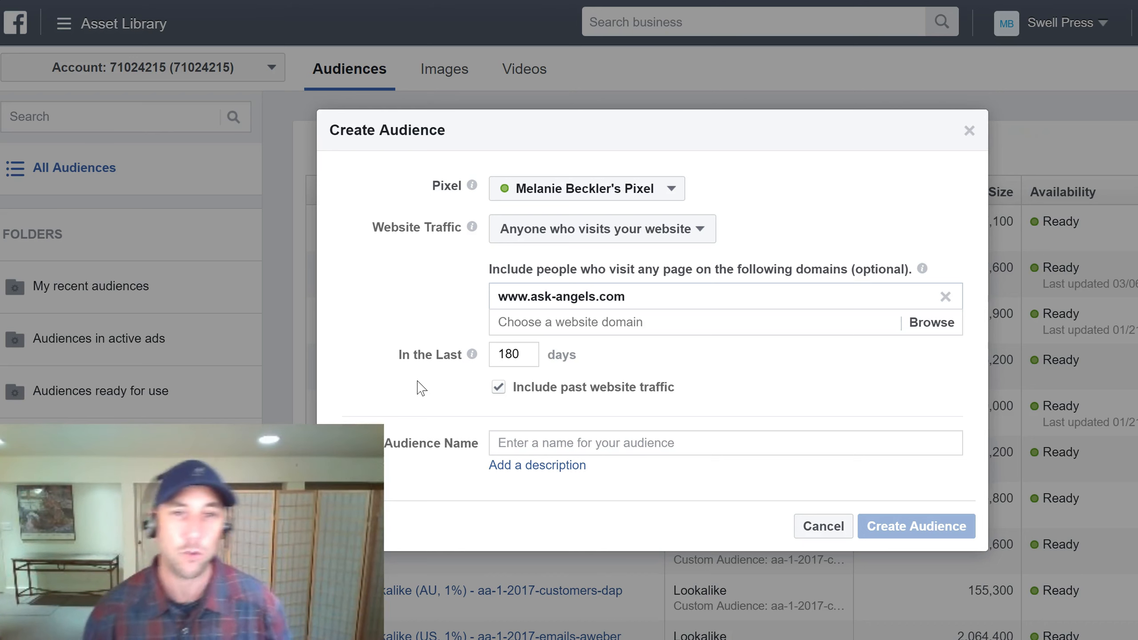
# - Try a 30-day period for the audience, then restore the period to 180 days
pyautogui.moveTo(512, 354); pyautogui.dragTo(490, 357)
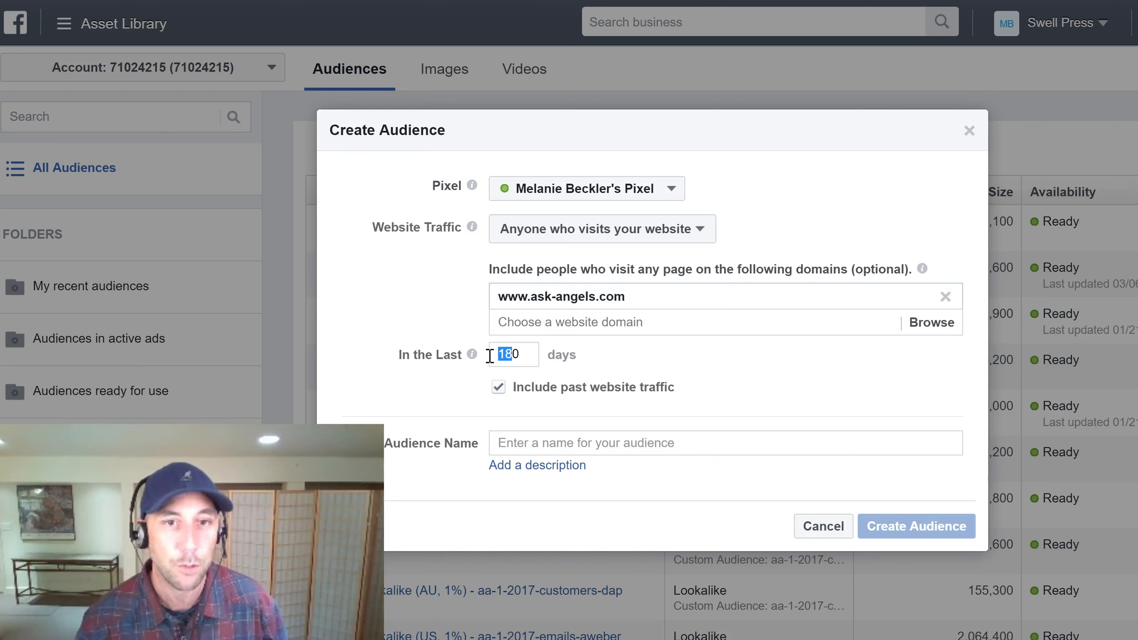
pyautogui.write('3')
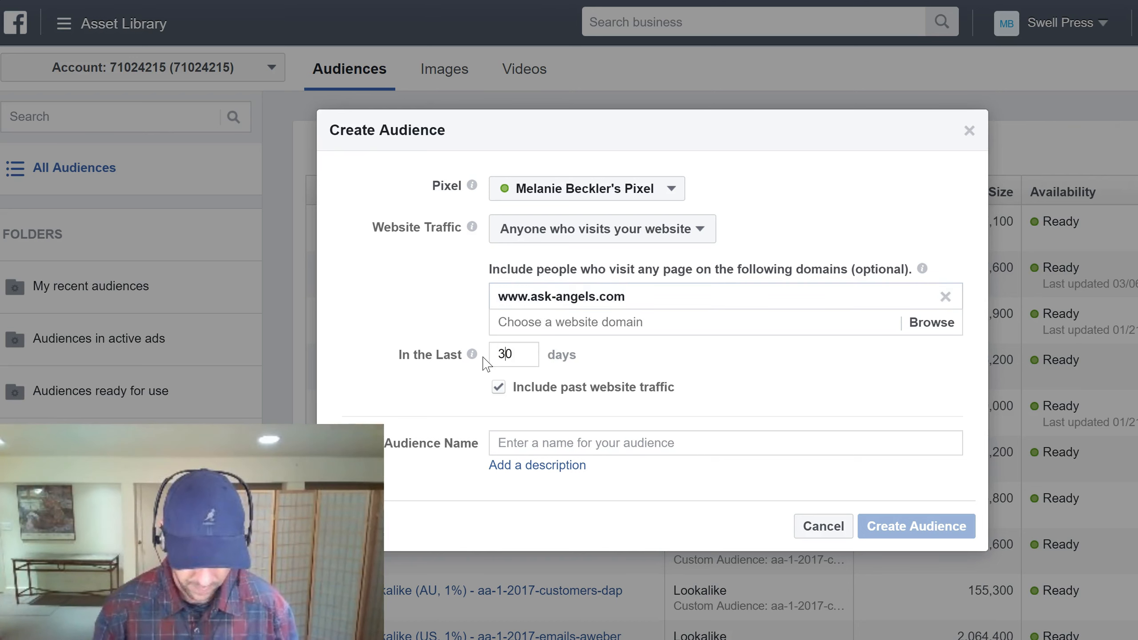
pyautogui.write('6')
pyautogui.moveTo(514, 354); pyautogui.dragTo(501, 361)
pyautogui.moveTo(473, 359)
pyautogui.write('18')
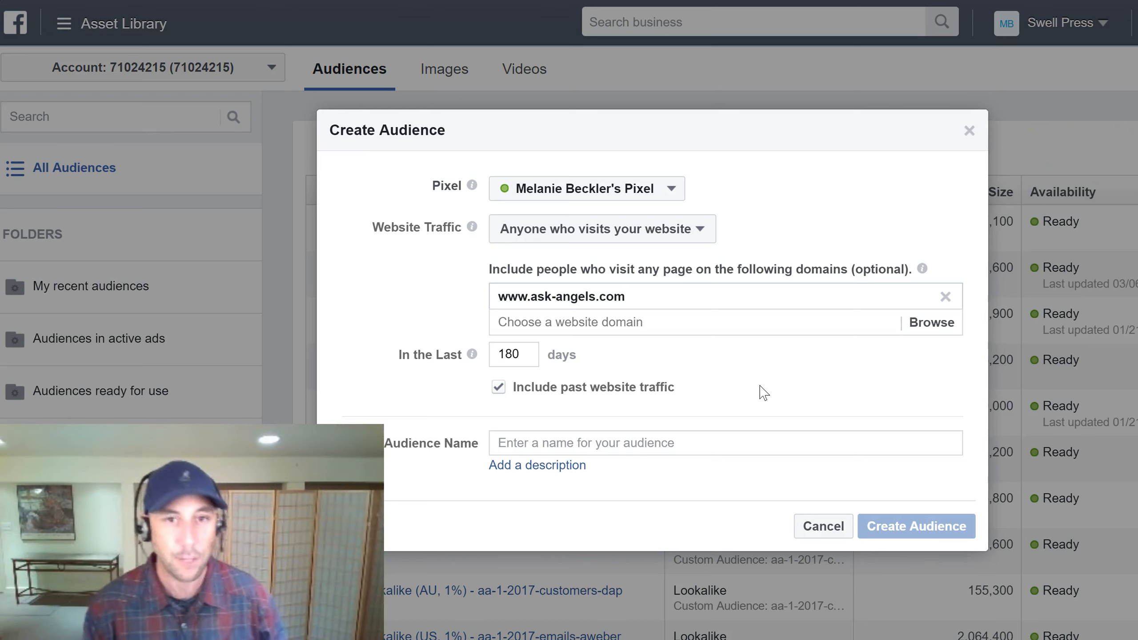
# - Name the audience "Ask-Angels Visitors - ALL"
pyautogui.click(725, 445)
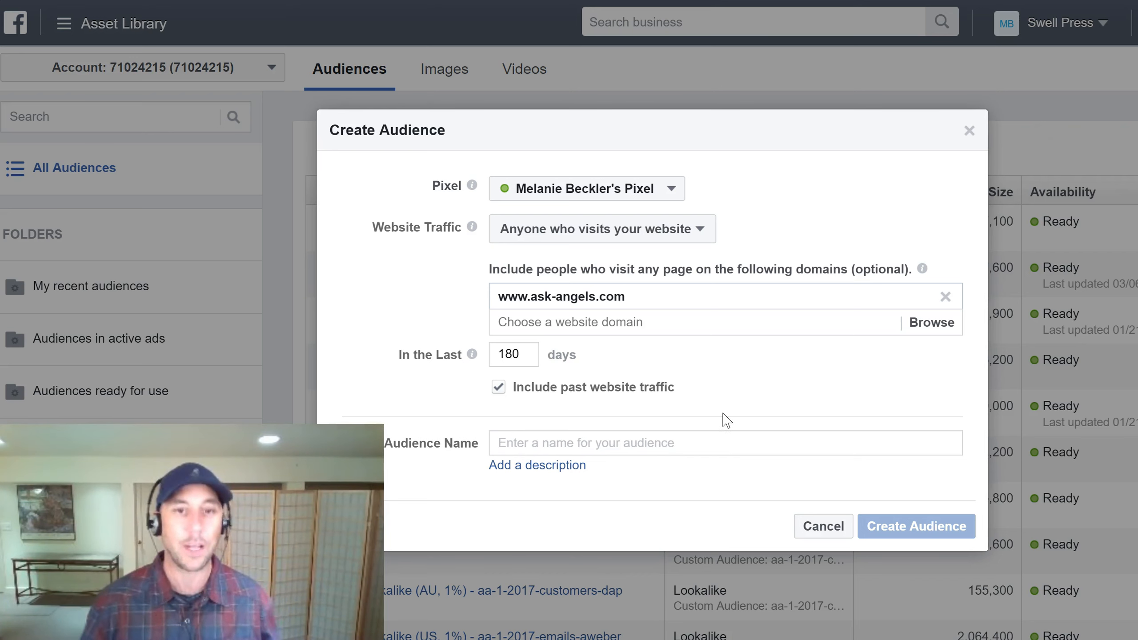
pyautogui.write('Ask-')
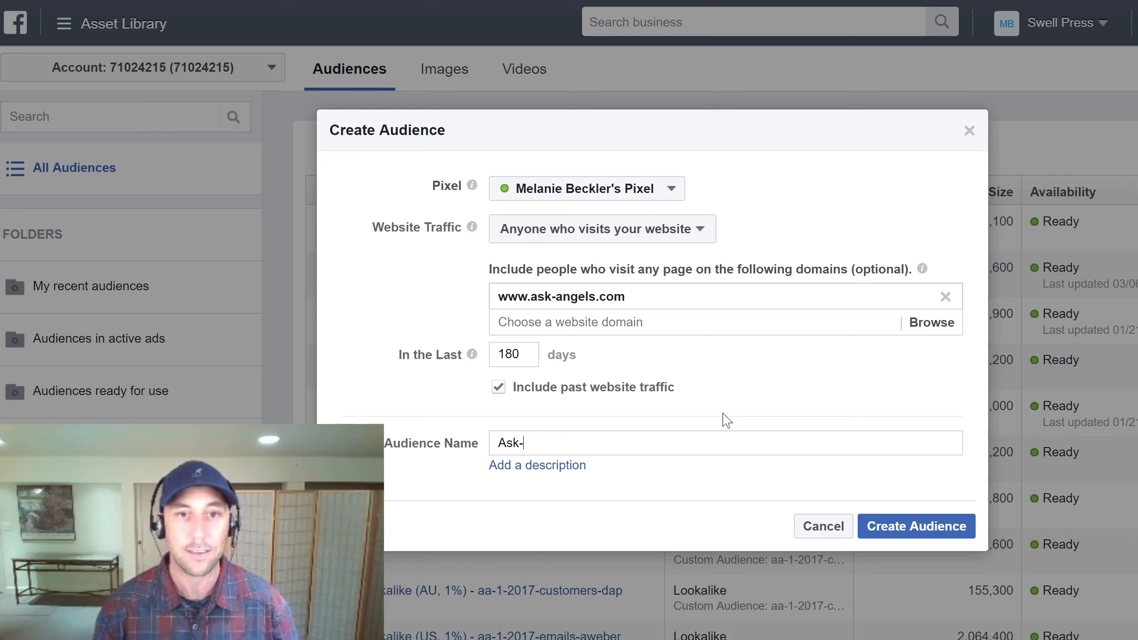
pyautogui.write('Angels V')
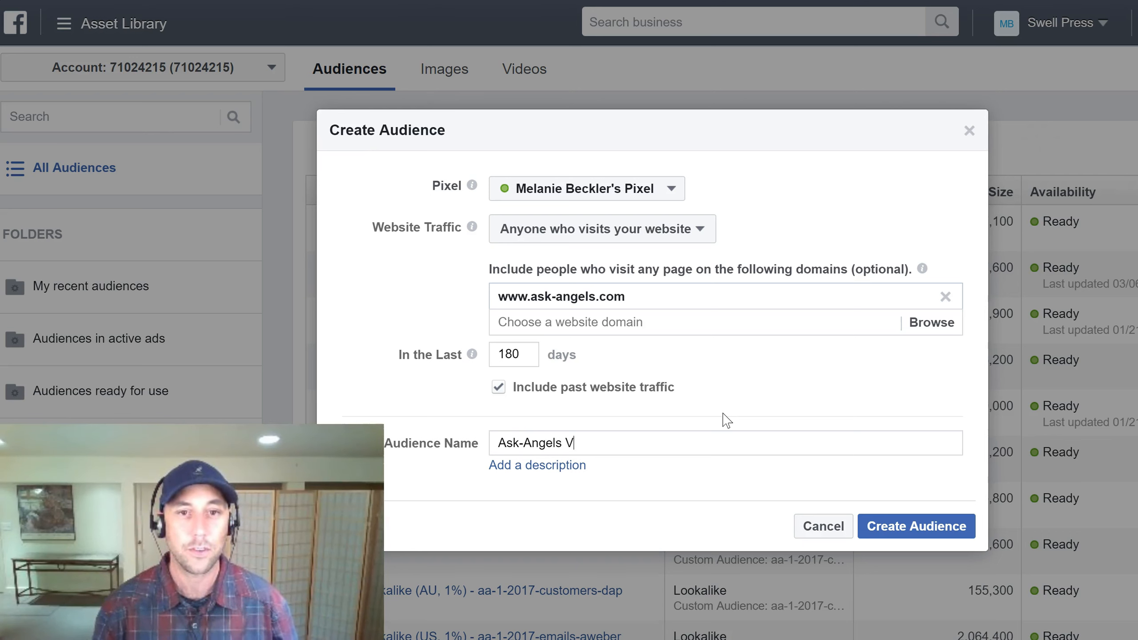
pyautogui.write('isitors - ALL')
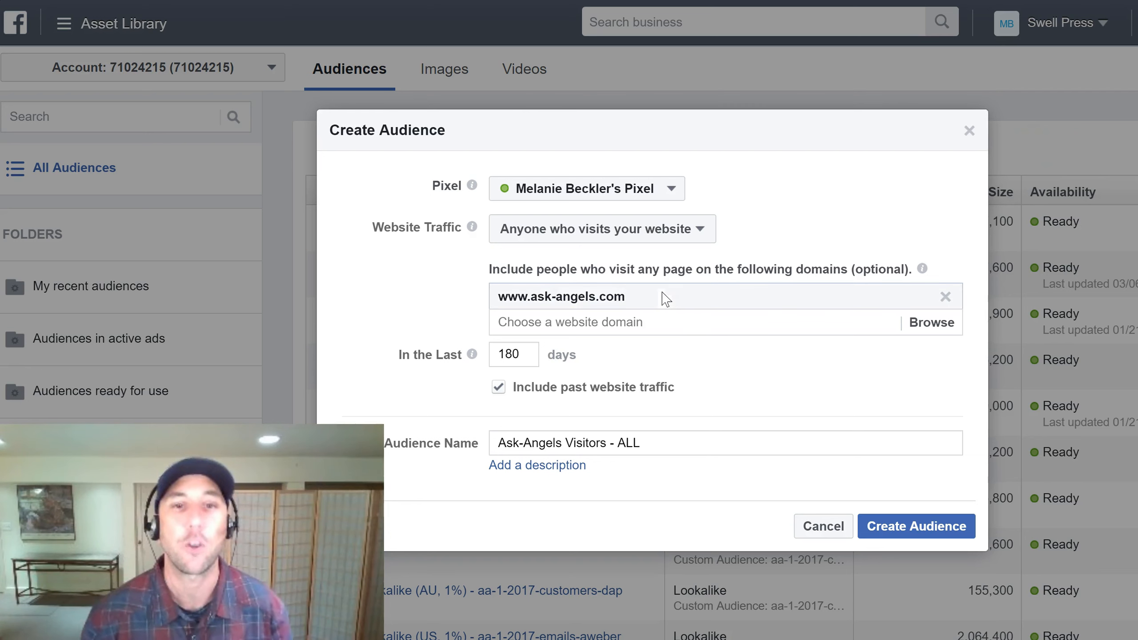
pyautogui.click(945, 296)
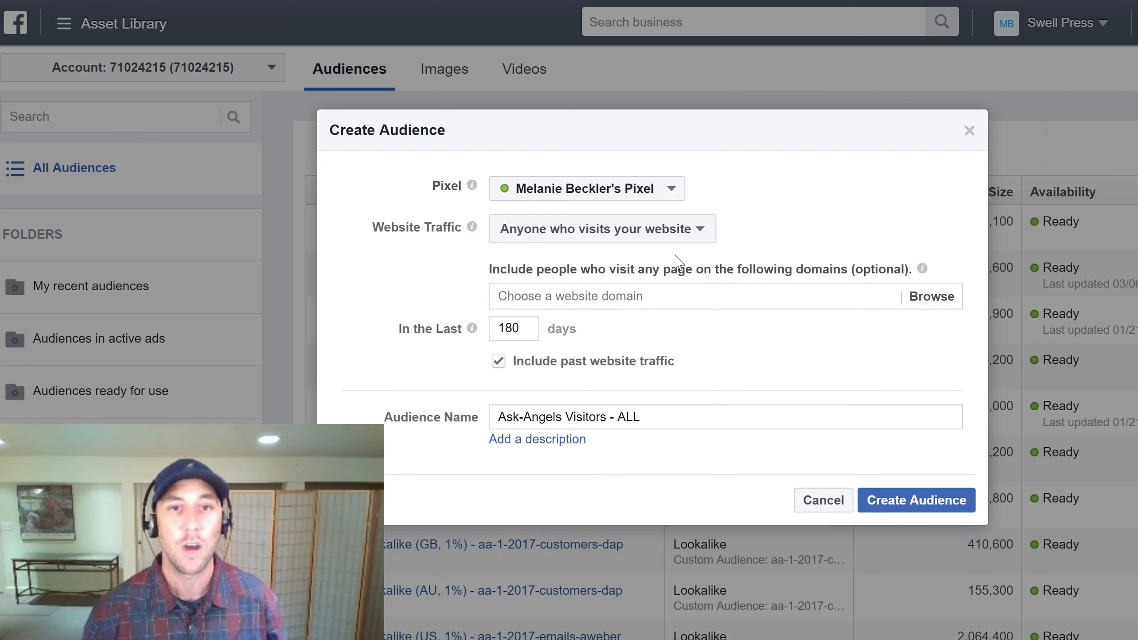
pyautogui.click(685, 424)
pyautogui.hotkey('ctrl', 'a')
pyautogui.press('BackSpace')
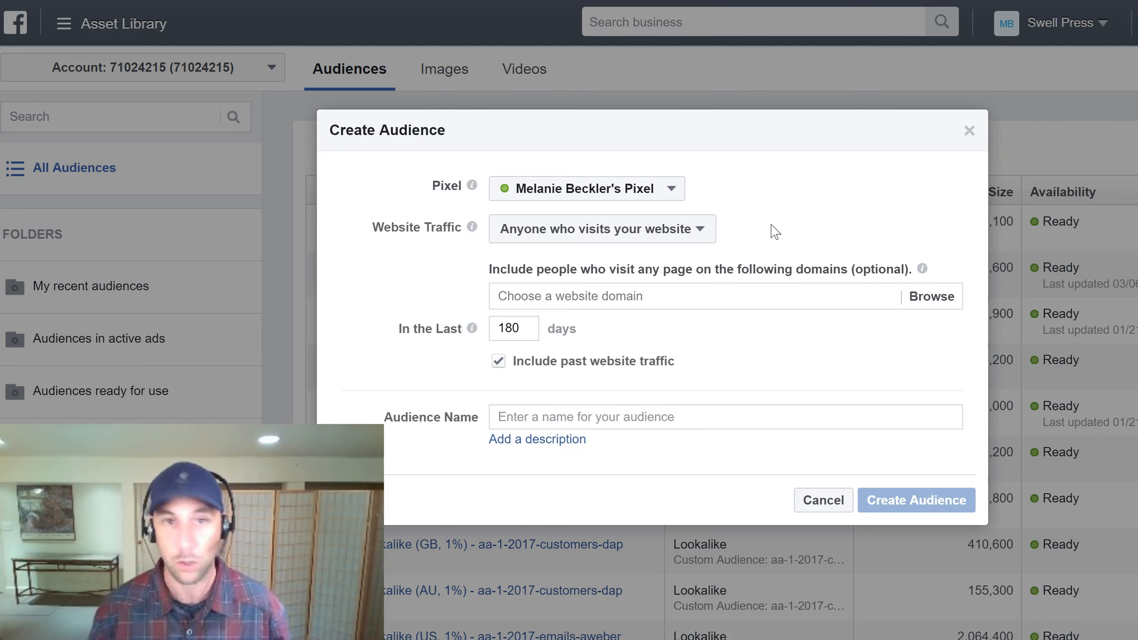
# - Switch the website traffic to people who visit specific web pages and add the URL keyword yourdomain.com/hook-and-slice
pyautogui.click(697, 237)
pyautogui.click(705, 288)
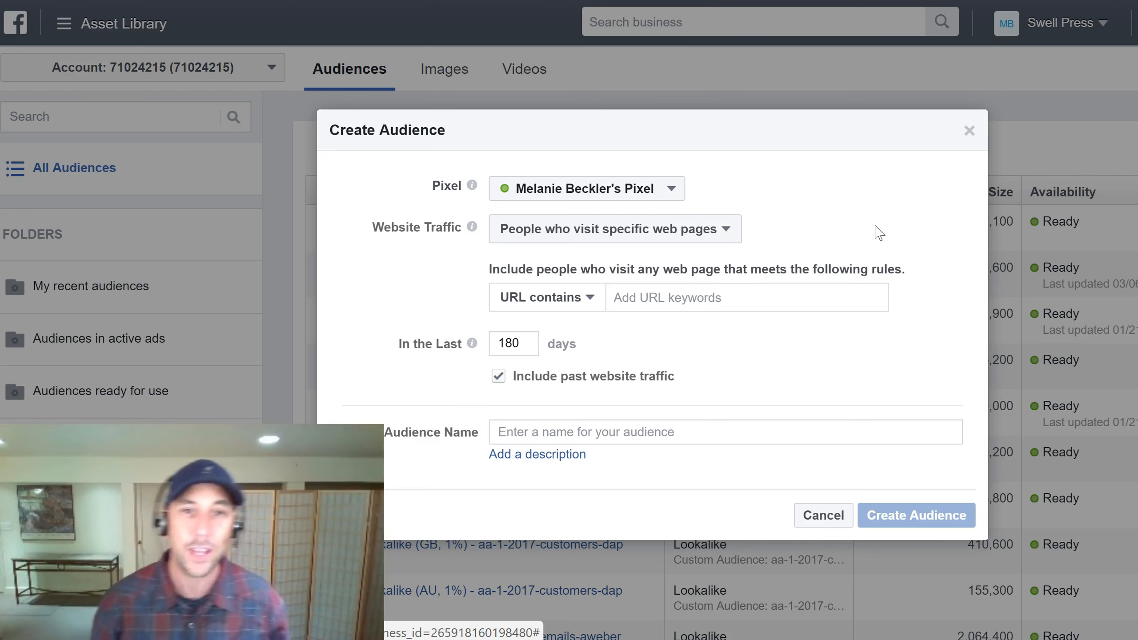
pyautogui.click(680, 295)
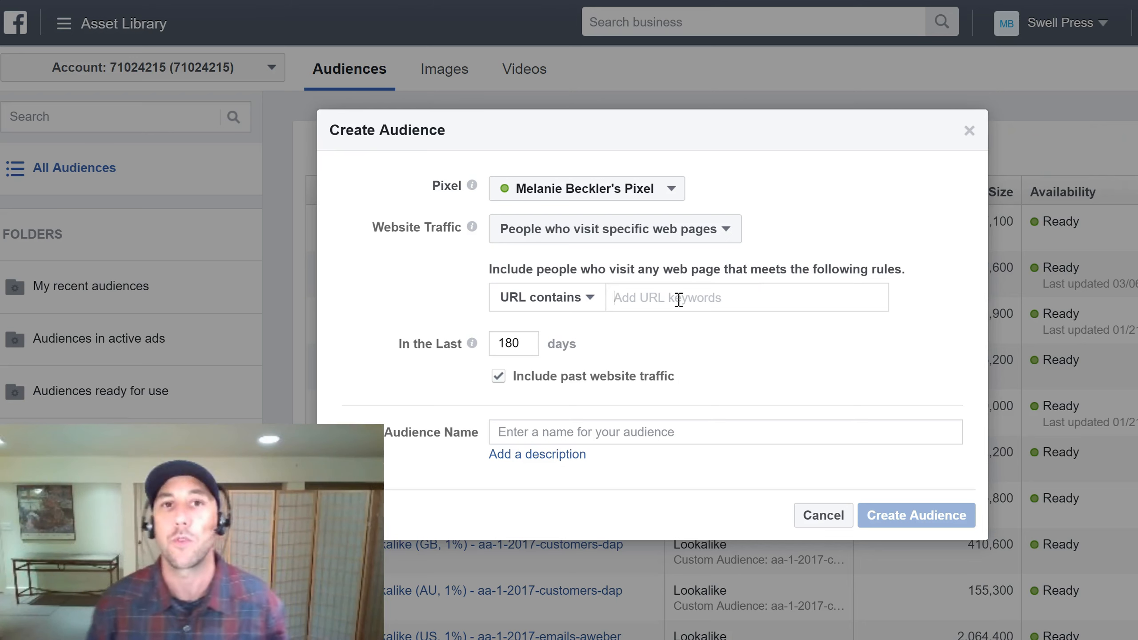
pyautogui.write('y')
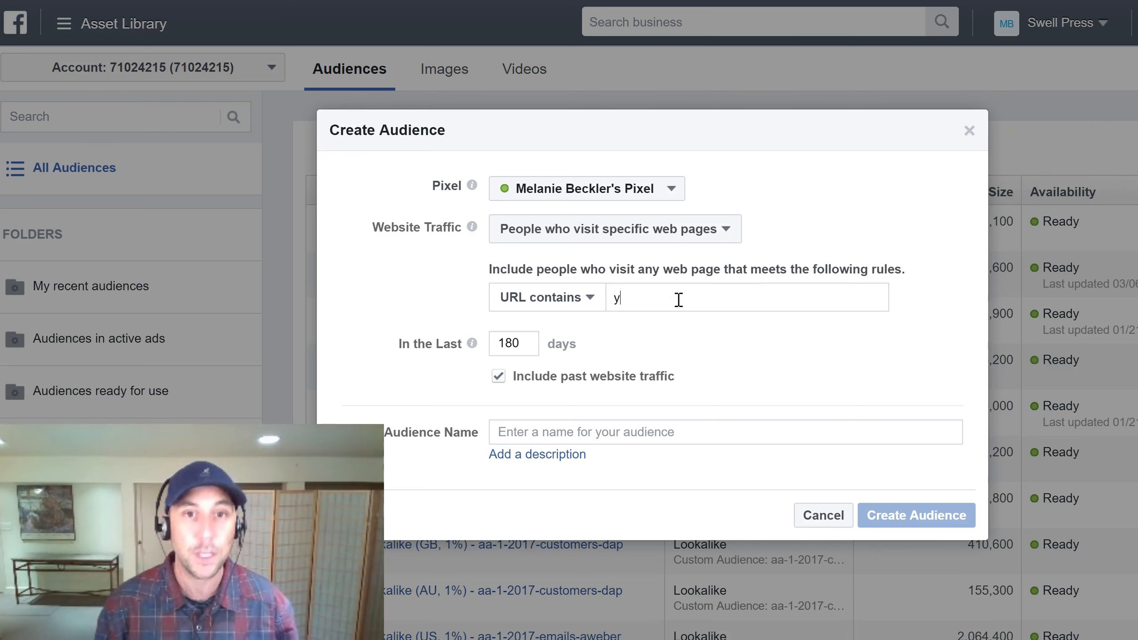
pyautogui.write('ourdomain.com/hook-')
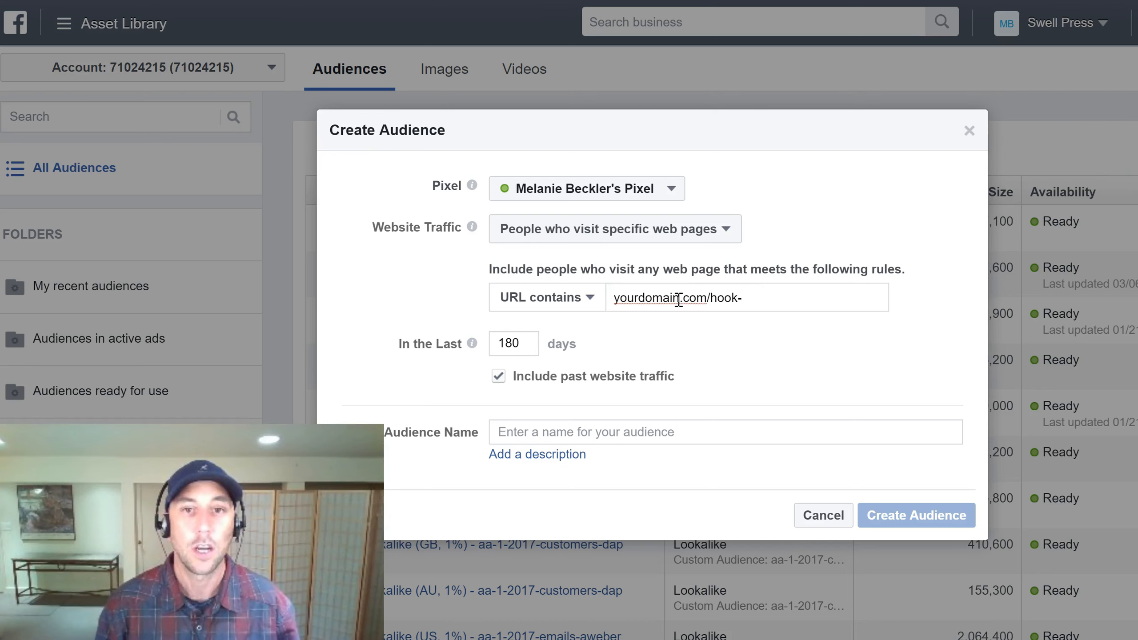
pyautogui.write('and-')
pyautogui.write('slice')
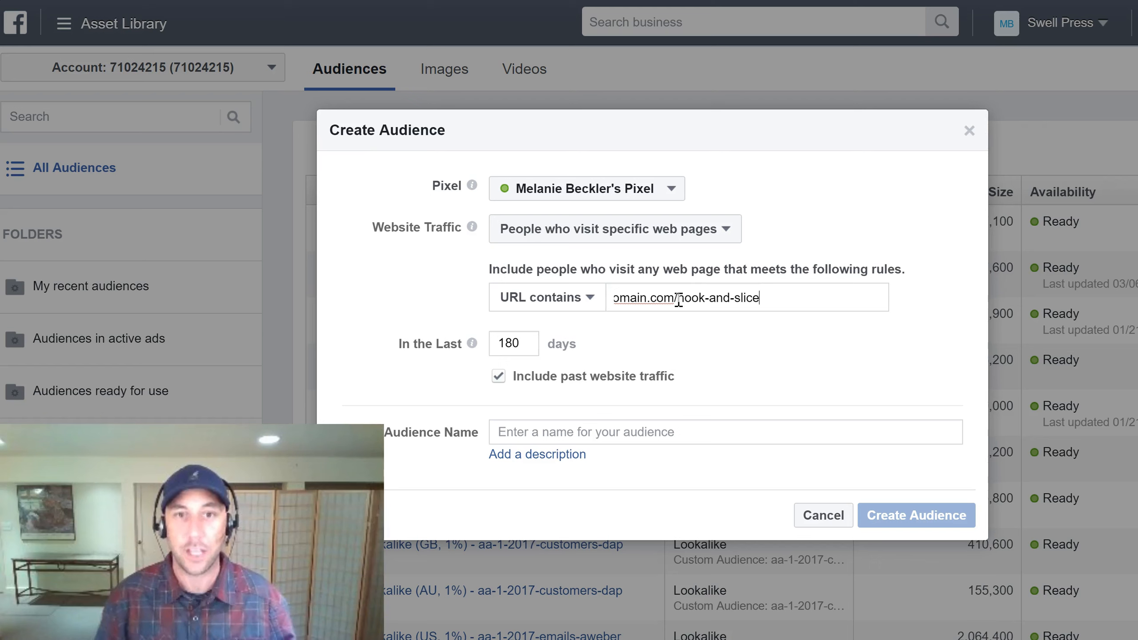
pyautogui.moveTo(677, 300); pyautogui.dragTo(615, 289)
pyautogui.click(615, 291)
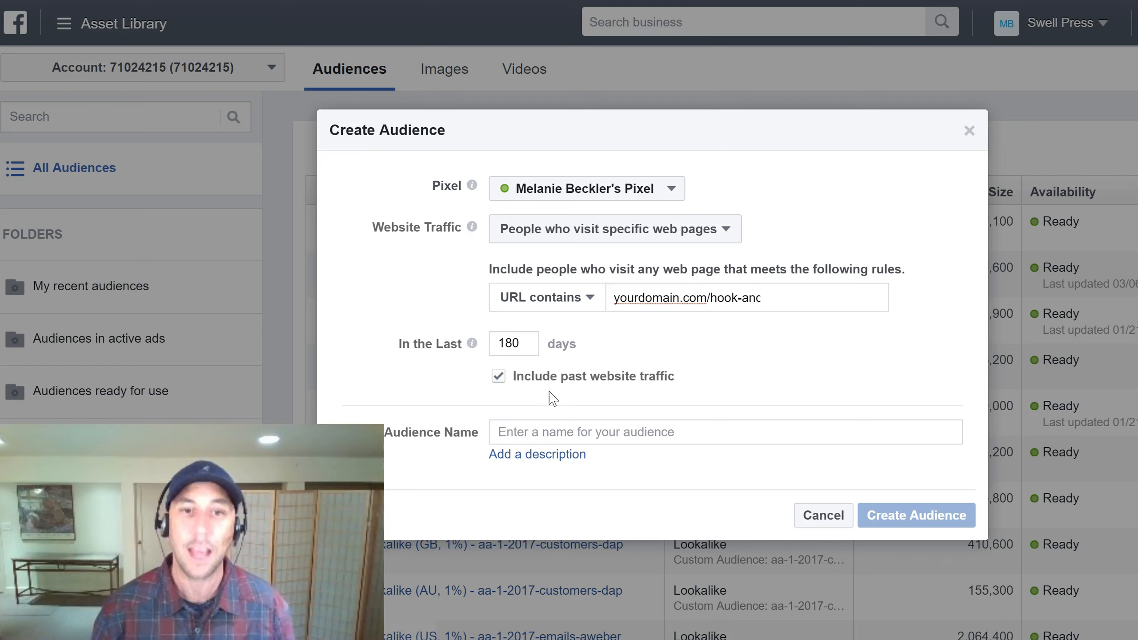
pyautogui.click(556, 433)
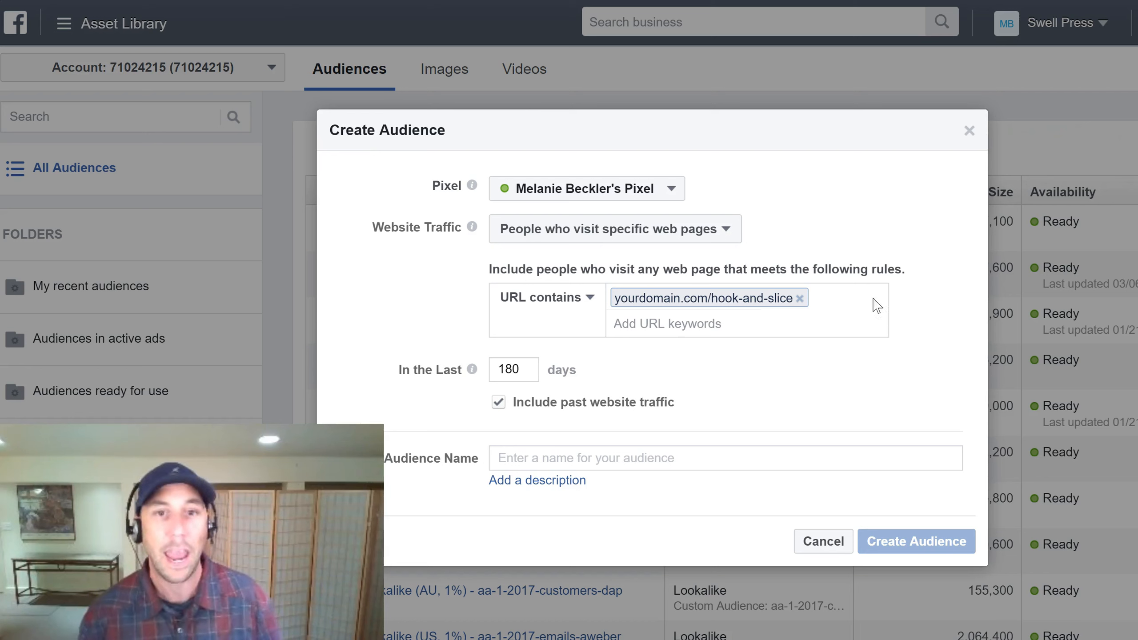
# - Add the URL keywords yourdoman.com/hook-solution, yourdomain.com/slice-solution and yourdomain.com/best-hook-trick-ever to the page rule
pyautogui.click(714, 323)
pyautogui.write('yourdoma')
pyautogui.write('n.com/hook')
pyautogui.write('-solution')
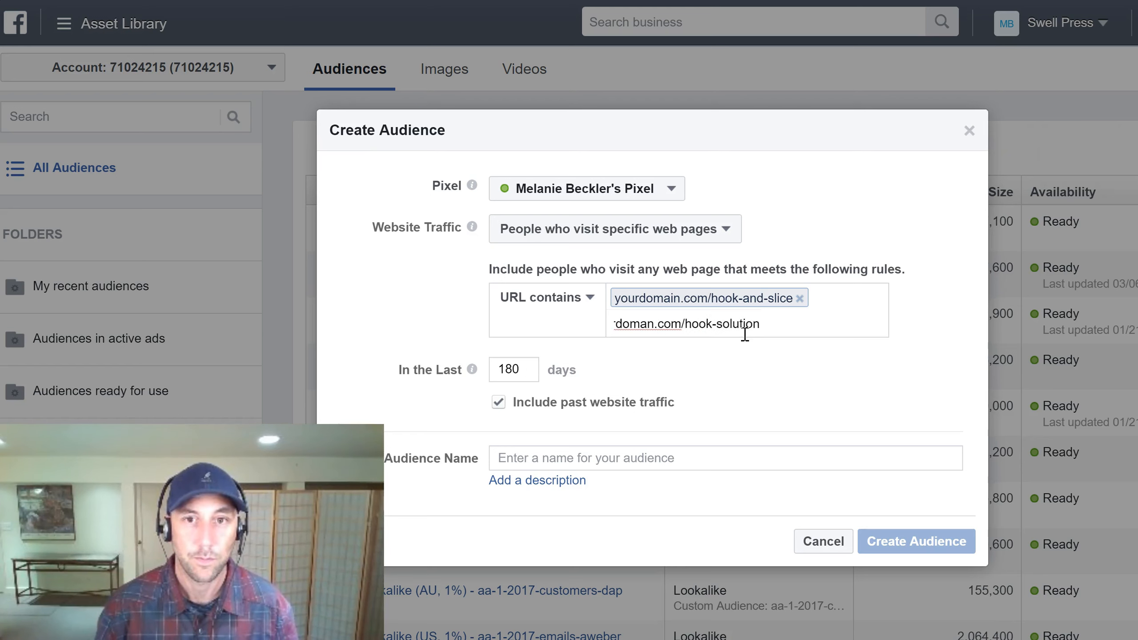
pyautogui.press('Return')
pyautogui.write('yourdomain.com/slice-solution')
pyautogui.press('Return')
pyautogui.write('yourdomain.com/best-hook-trick-ever')
pyautogui.press('Return')
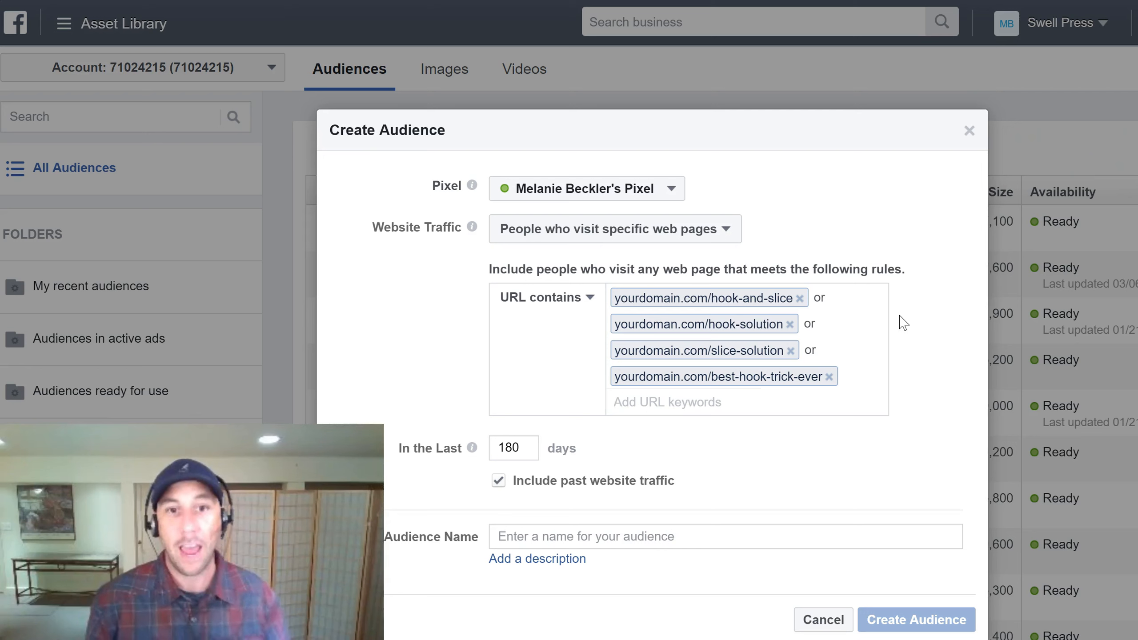
# - Name the audience "YD - Hook and Slice - VISITORS"
pyautogui.click(608, 533)
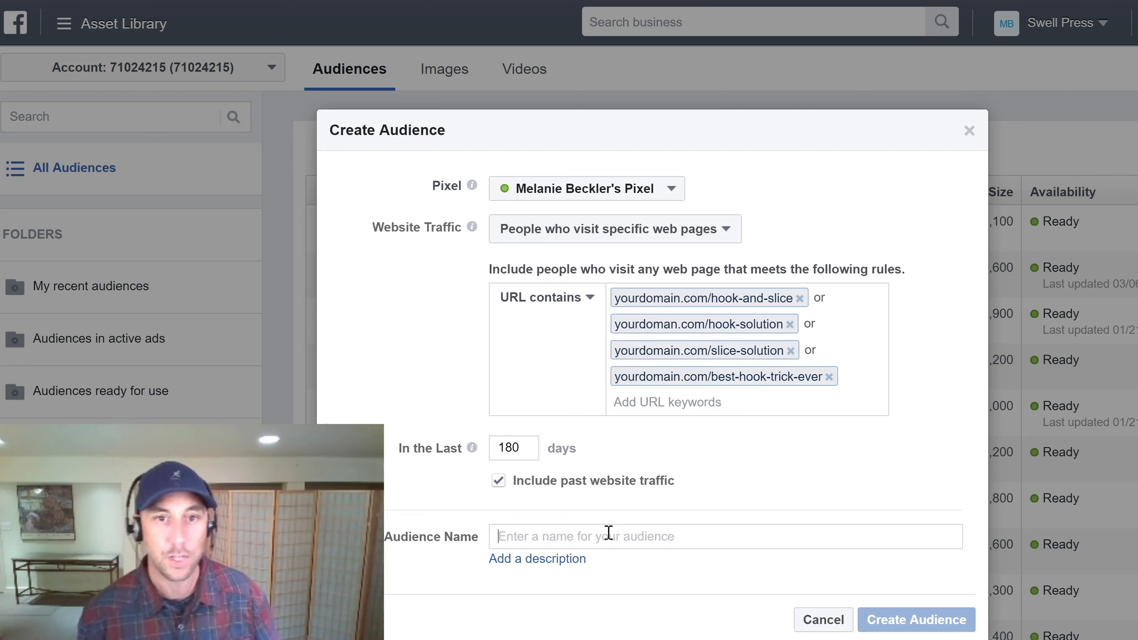
pyautogui.write('YD - Hook')
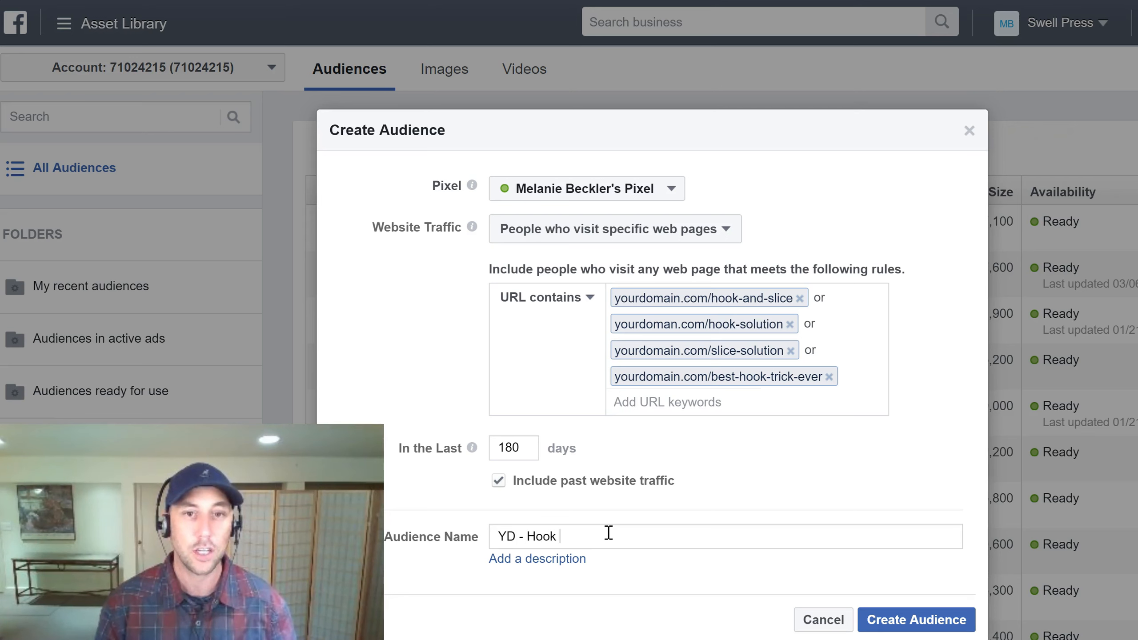
pyautogui.write(' and Sli')
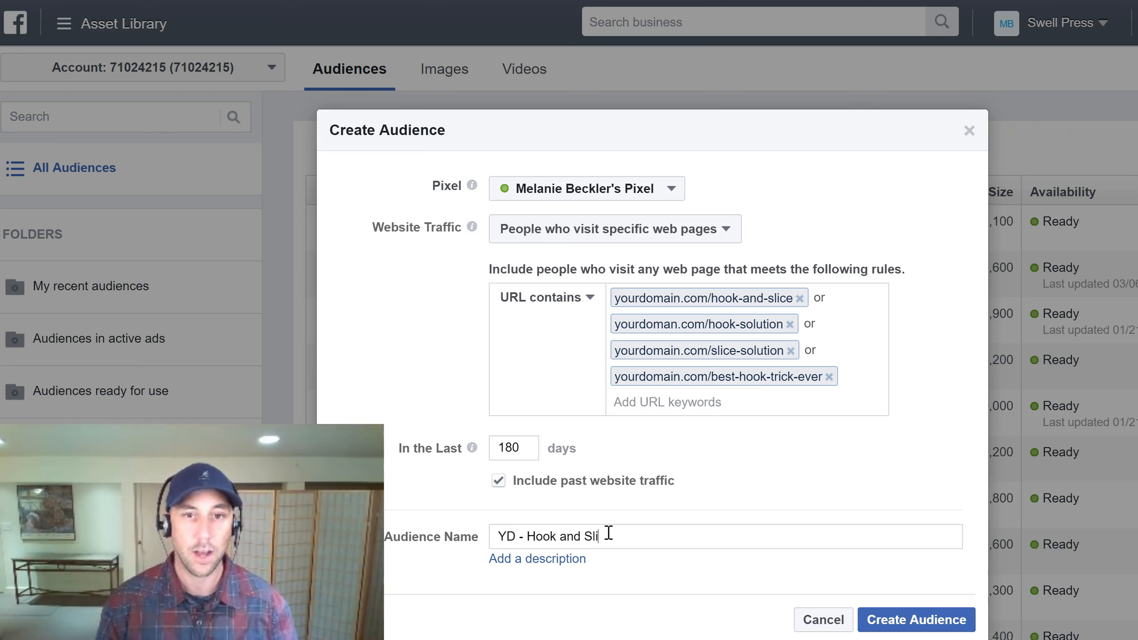
pyautogui.write('ce - VISITORS')
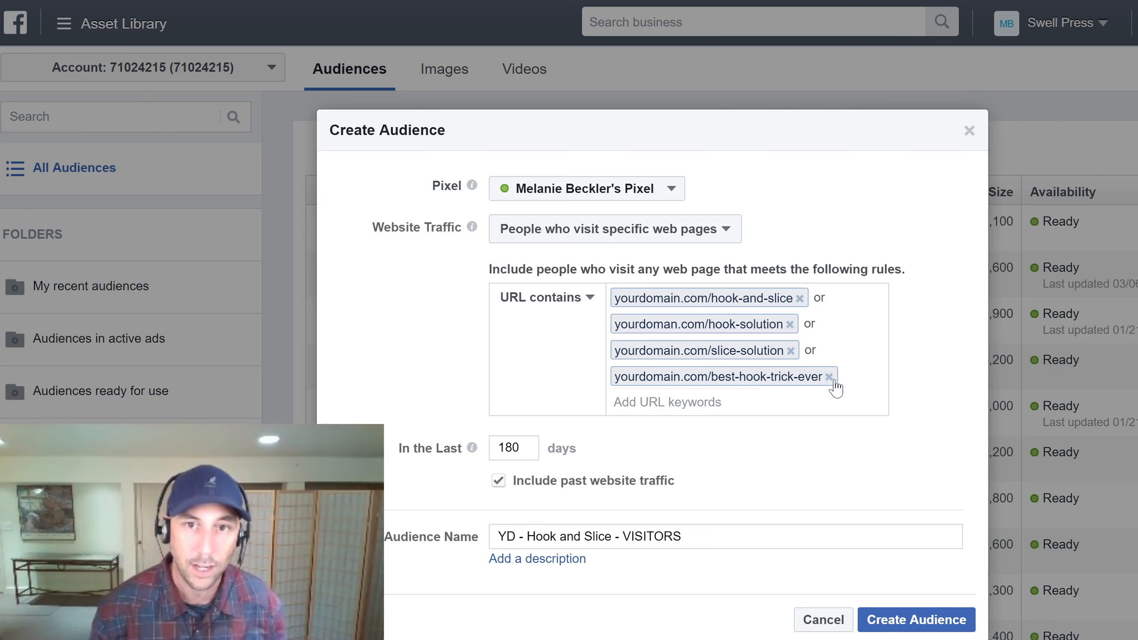
# - Remove all four URL keywords from the page rule and clear the audience name
pyautogui.click(829, 377)
pyautogui.click(790, 351)
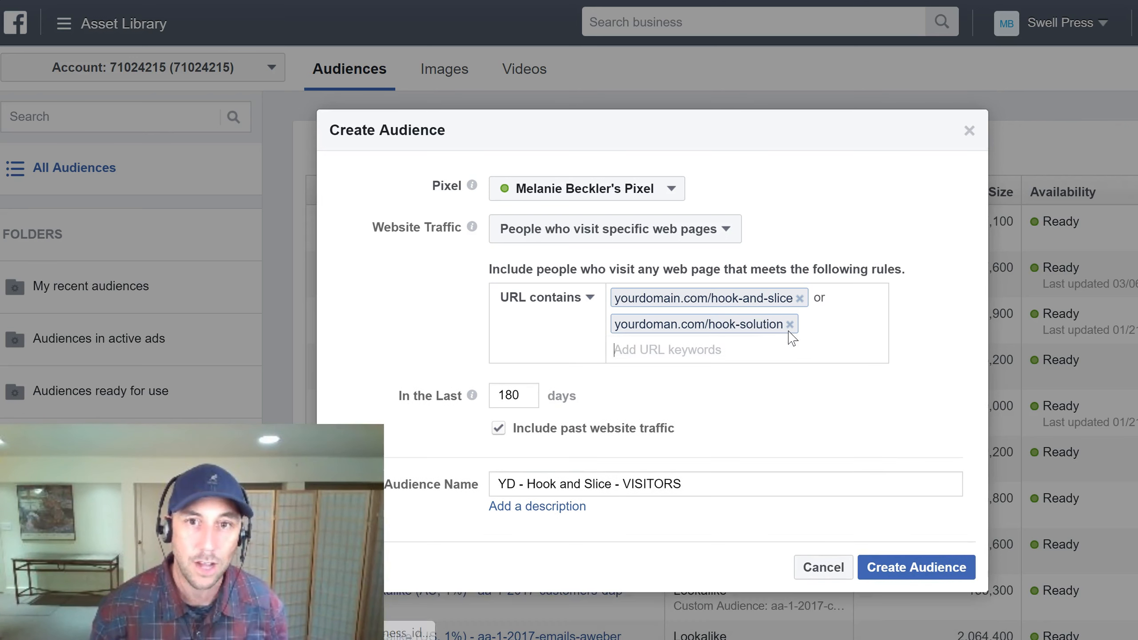
pyautogui.click(790, 324)
pyautogui.click(799, 298)
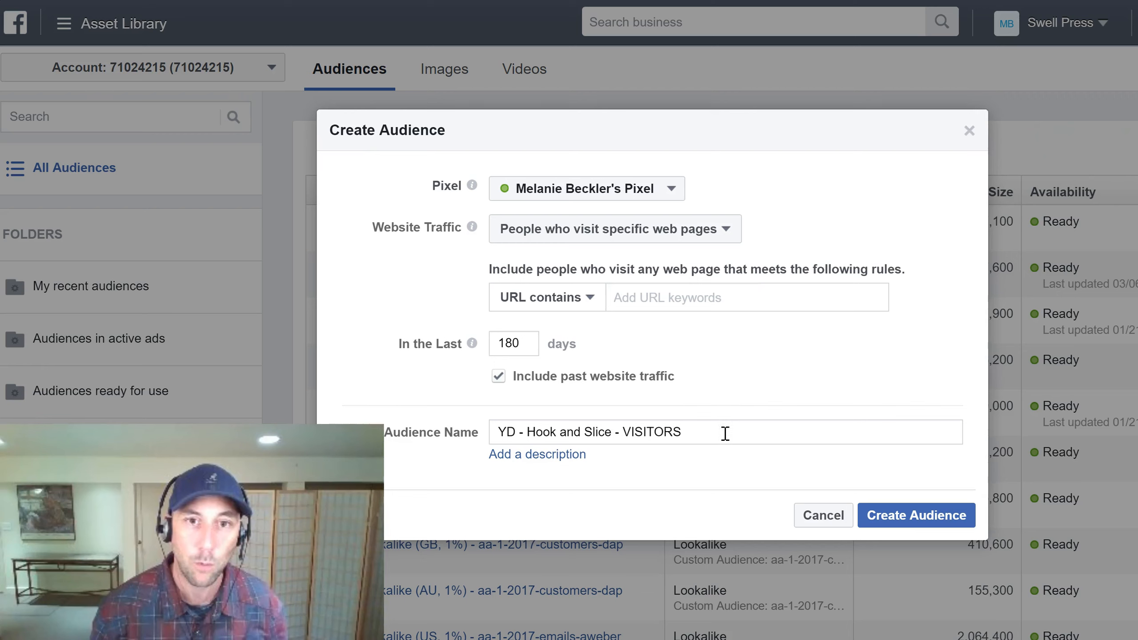
pyautogui.tripleClick(725, 433)
pyautogui.press('BackSpace')
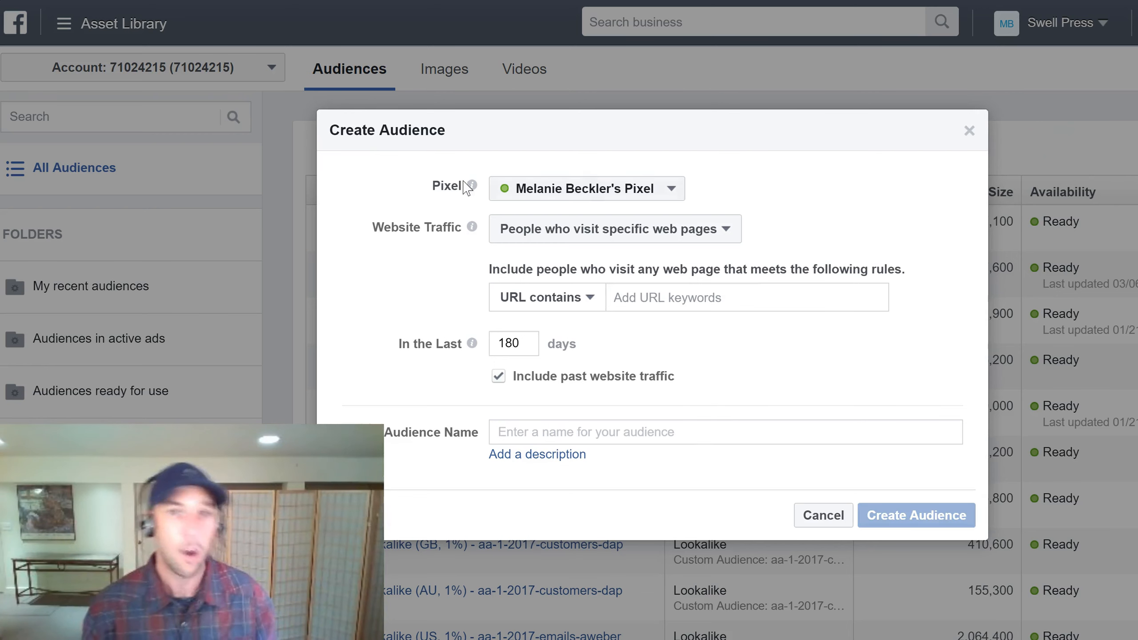
# - Switch the website traffic to people visiting specific web pages but not others and include the URL keyword yourdomain.com/checkout
pyautogui.click(667, 231)
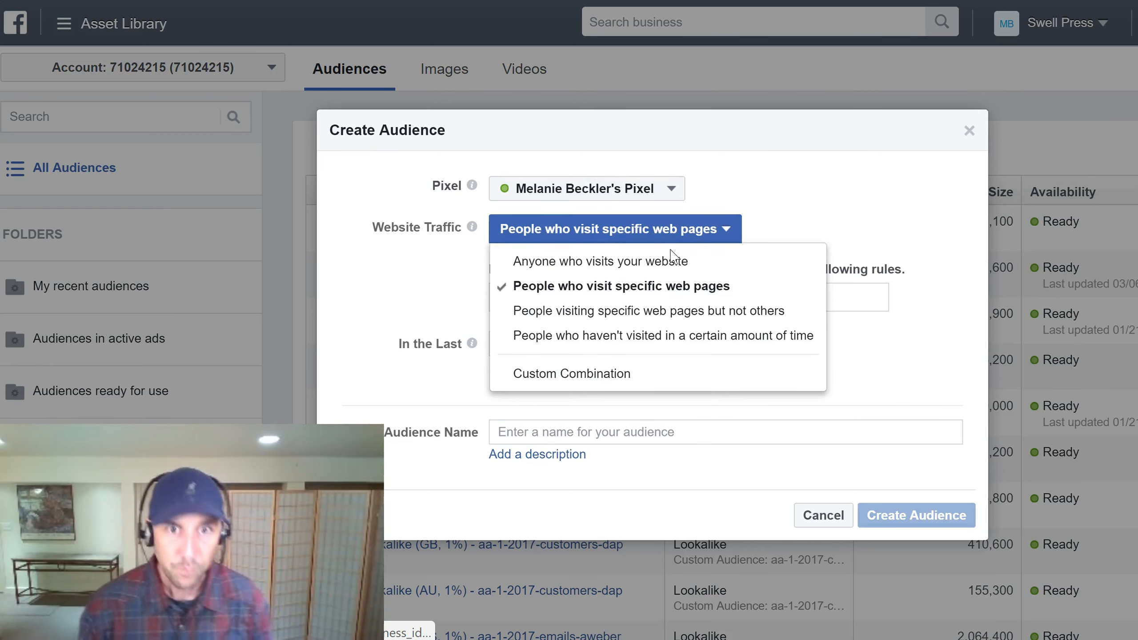
pyautogui.click(668, 312)
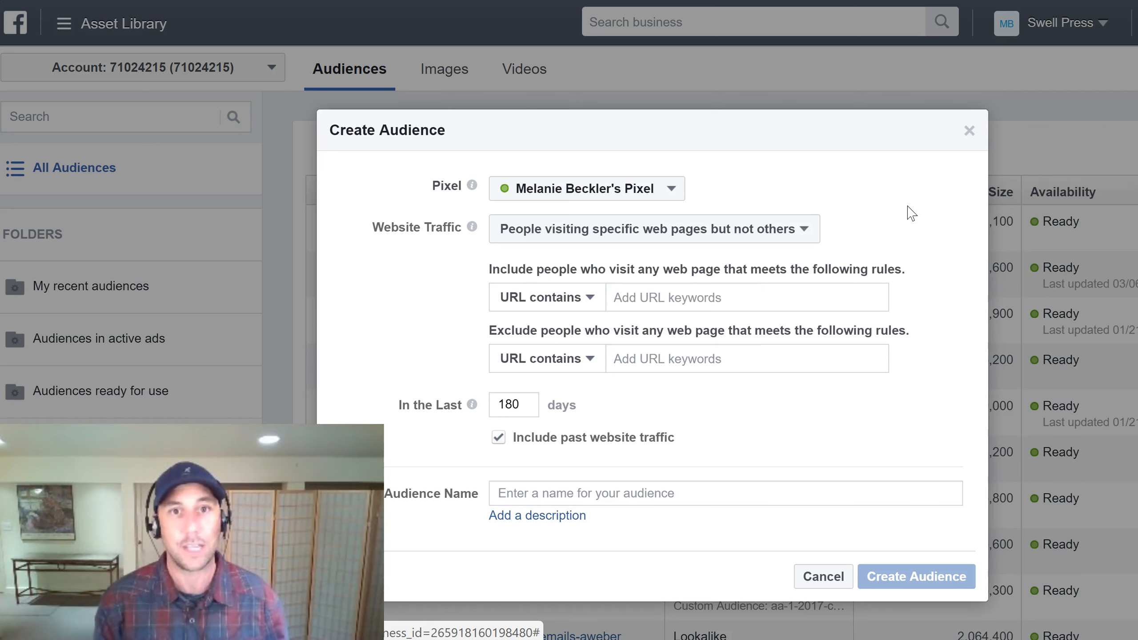
pyautogui.click(712, 293)
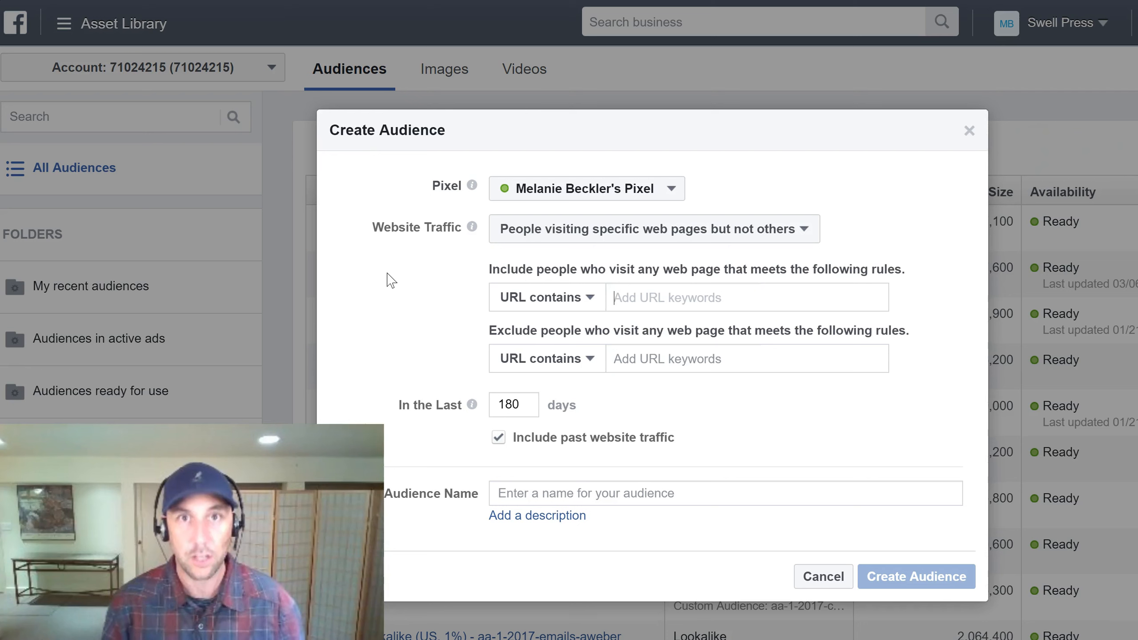
pyautogui.write('youru')
pyautogui.write('omain.com')
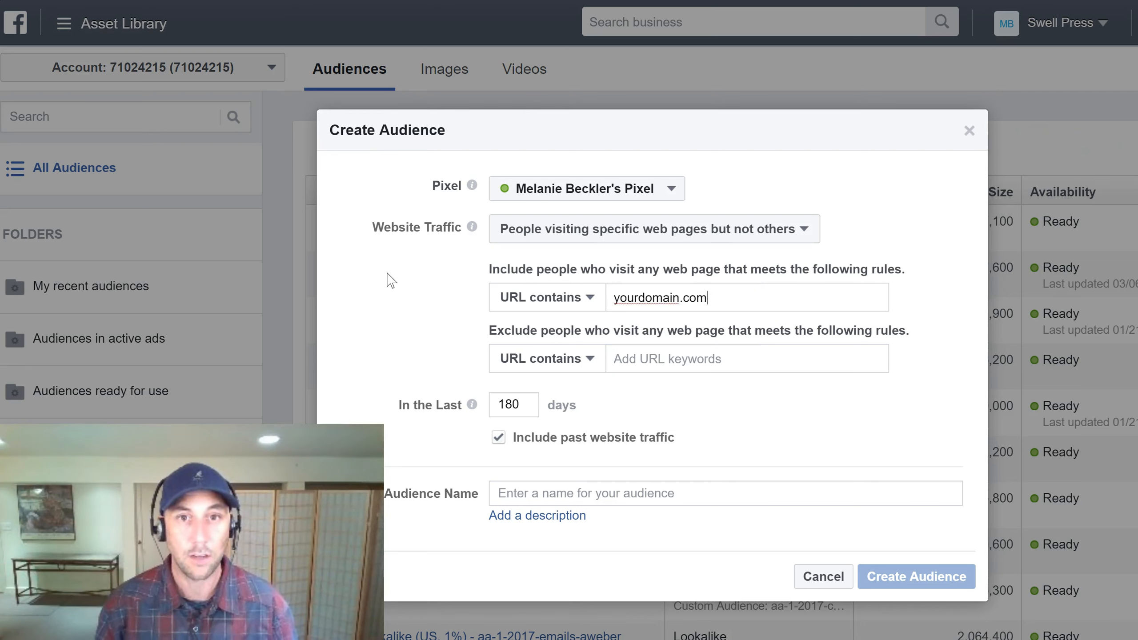
pyautogui.write('/chek')
pyautogui.write('kout')
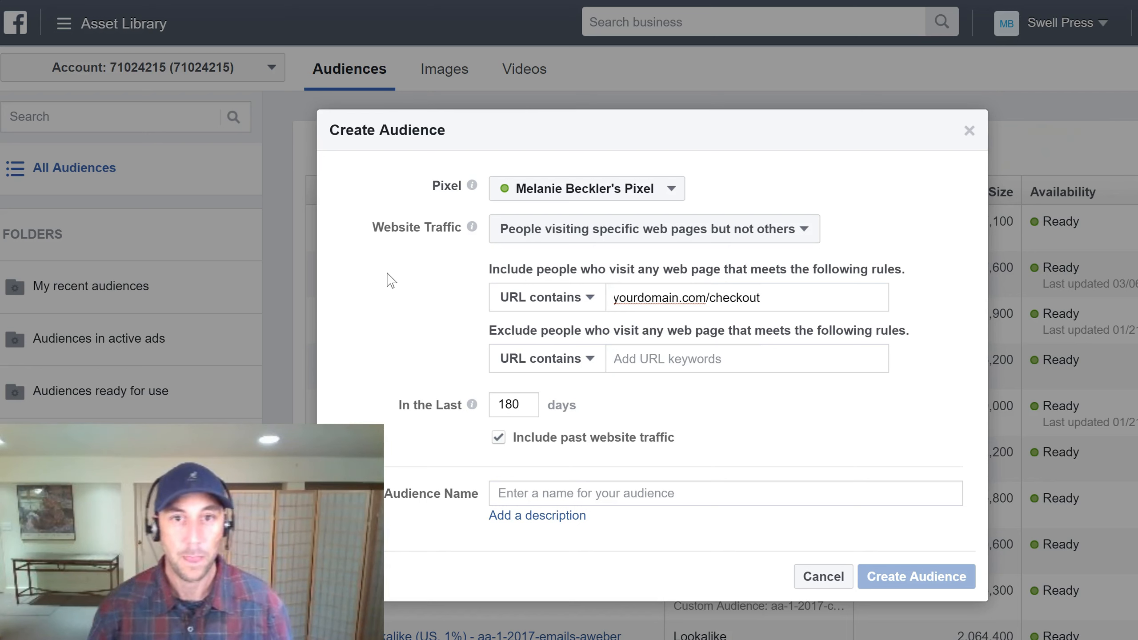
# - Exclude people who visit pages whose URL contains yourdomain.com/thank-you-for-your-order
pyautogui.click(670, 364)
pyautogui.write('your')
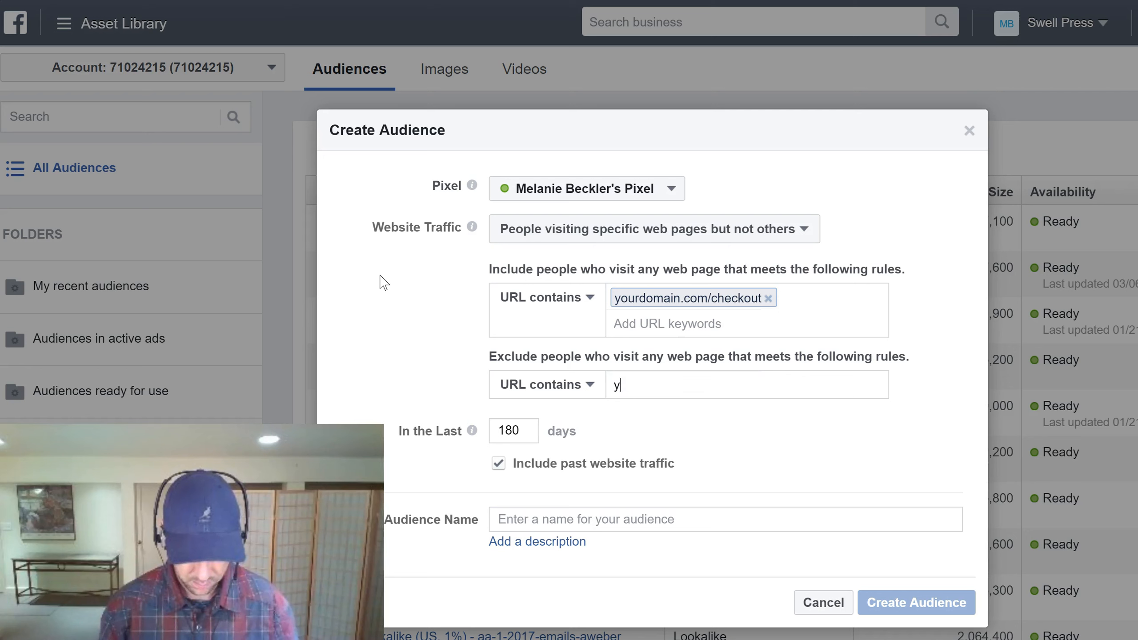
pyautogui.press('BackSpace')
pyautogui.press('BackSpace')
pyautogui.write('urdomain.com/')
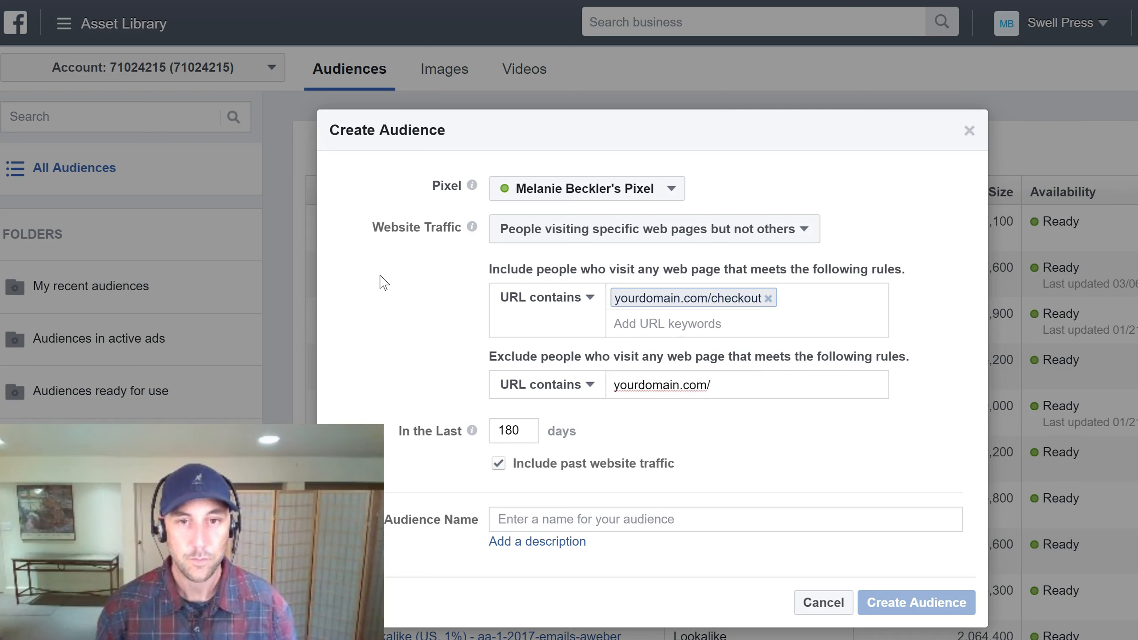
pyautogui.write('thank-you')
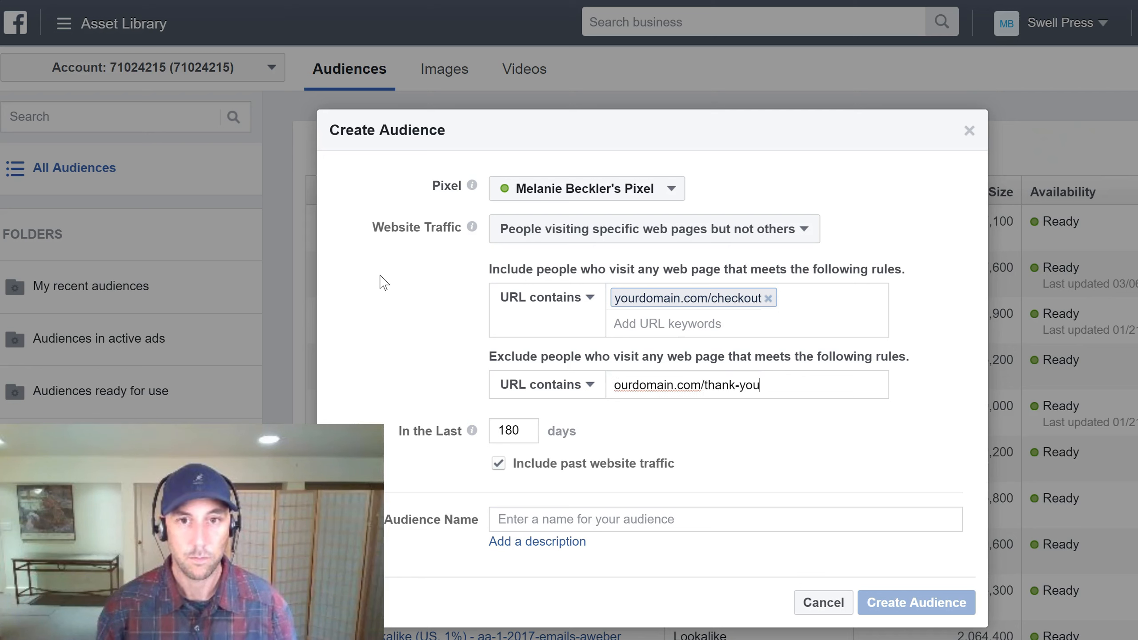
pyautogui.write('-for-your-')
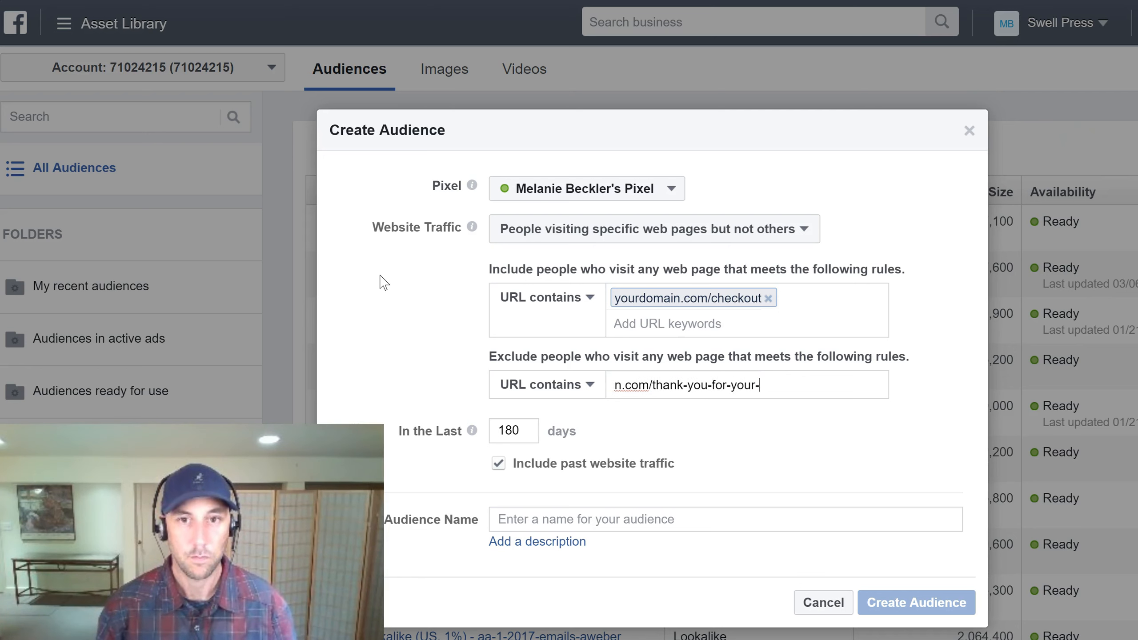
pyautogui.write('order')
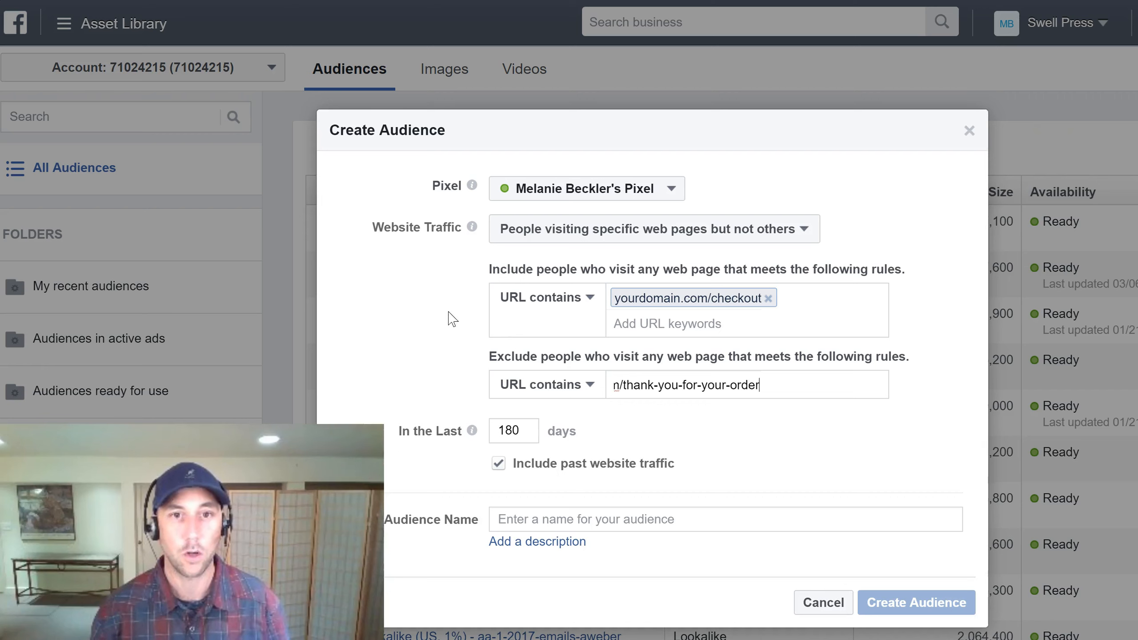
pyautogui.press('Return')
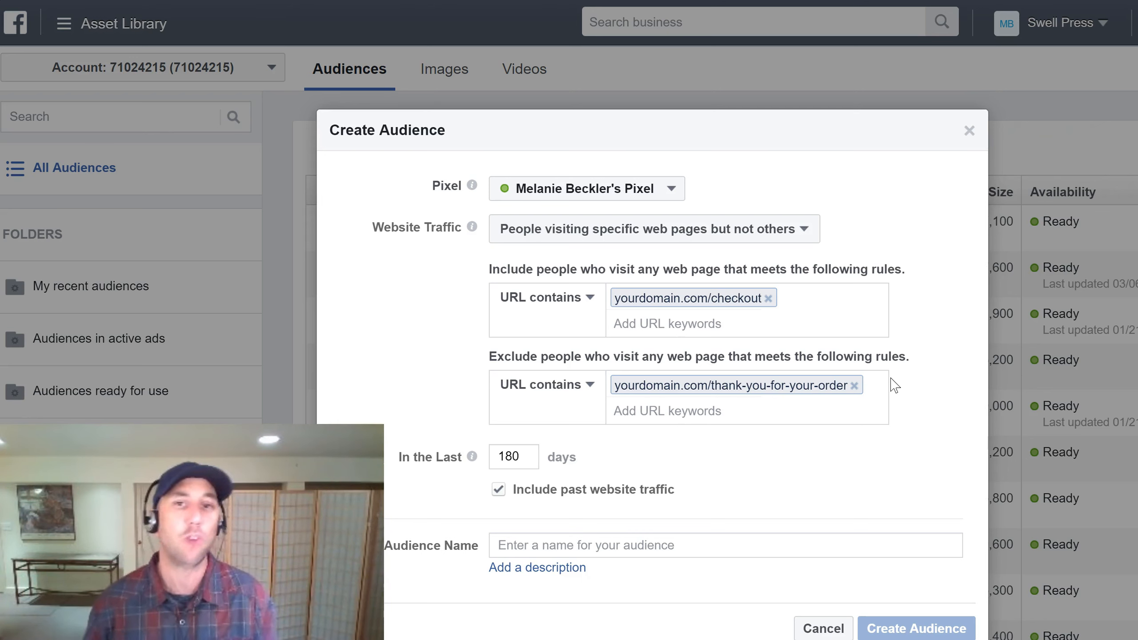
# - Replace the included checkout URL keyword with yourdomain.com/free-thing
pyautogui.click(768, 298)
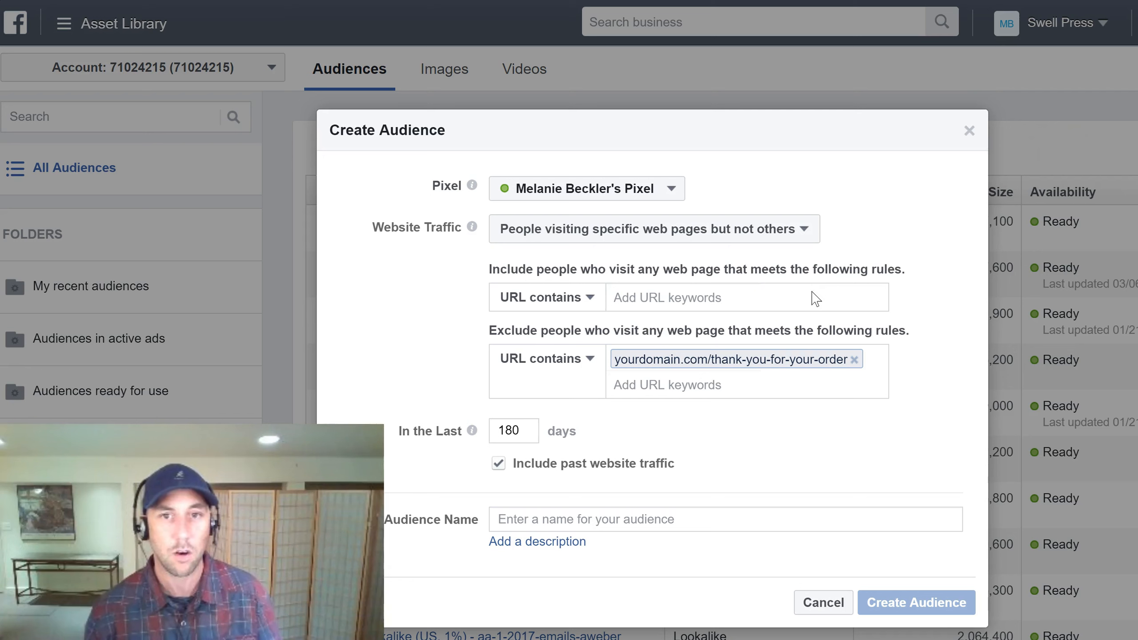
pyautogui.click(729, 295)
pyautogui.write('yourdomain.com/')
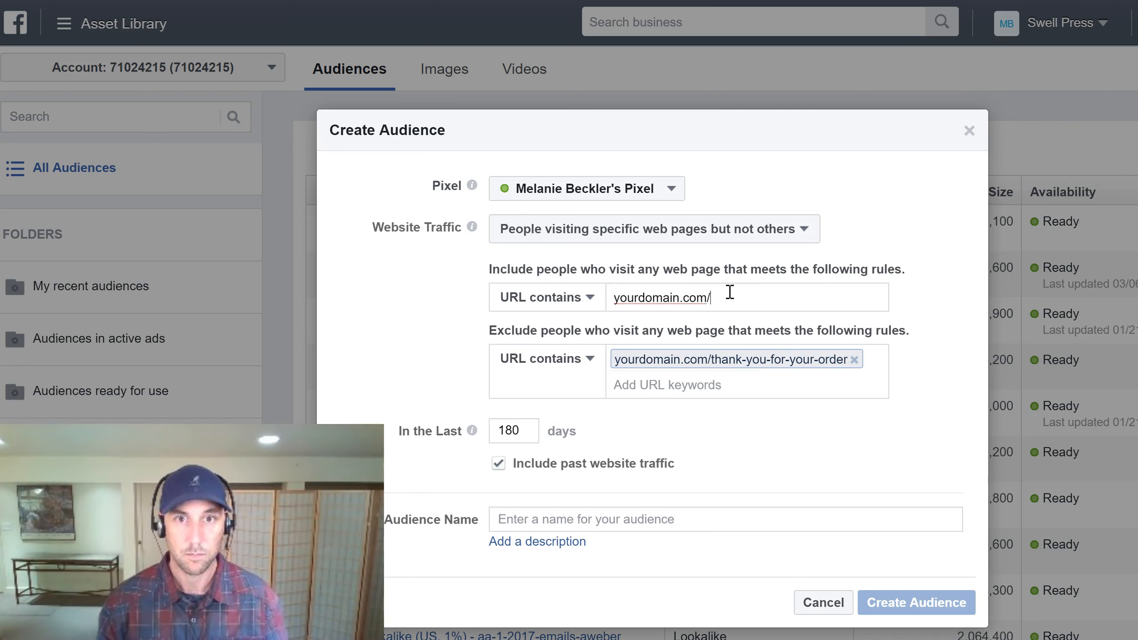
pyautogui.write('free-thing')
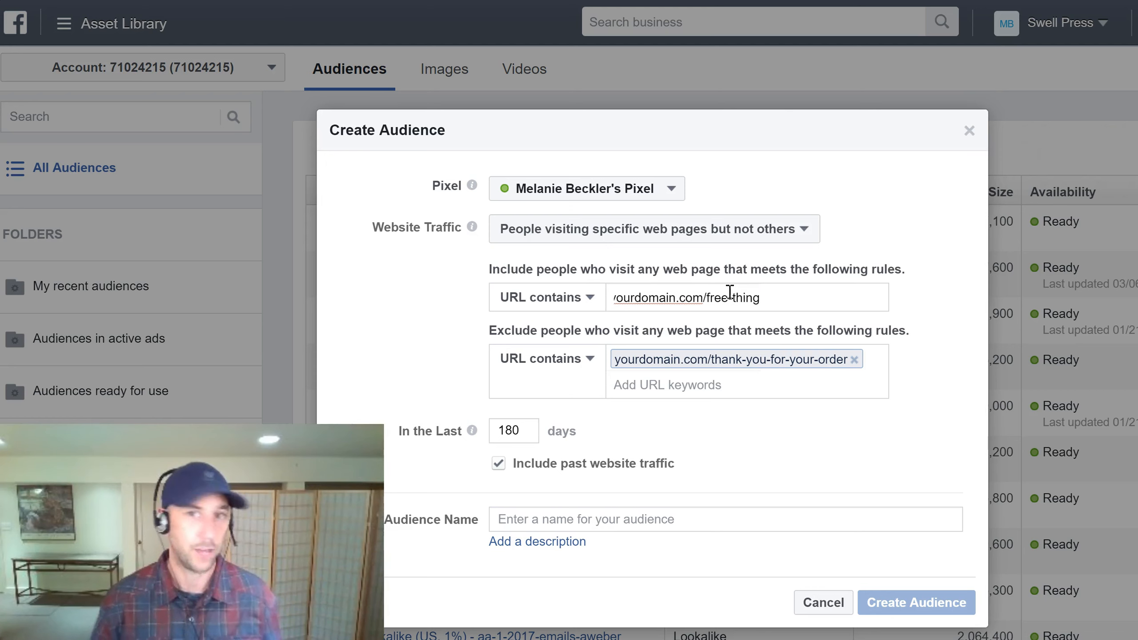
pyautogui.click(371, 337)
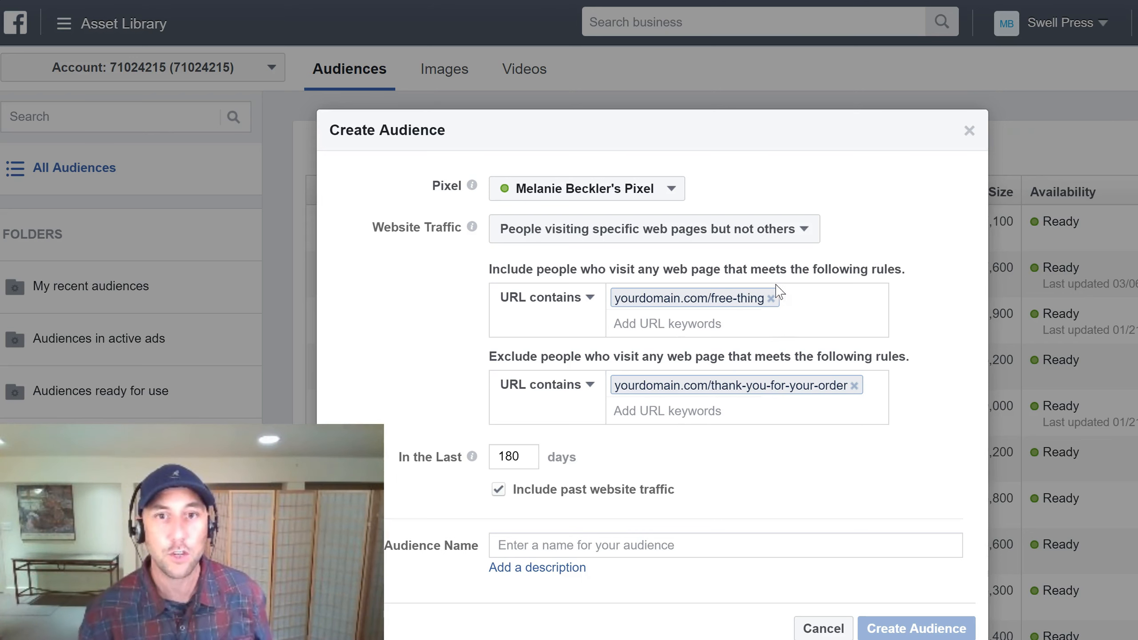
# - Replace the included free-thing URL keyword with yourdomain.com/thanks-for-subscribing
pyautogui.click(771, 298)
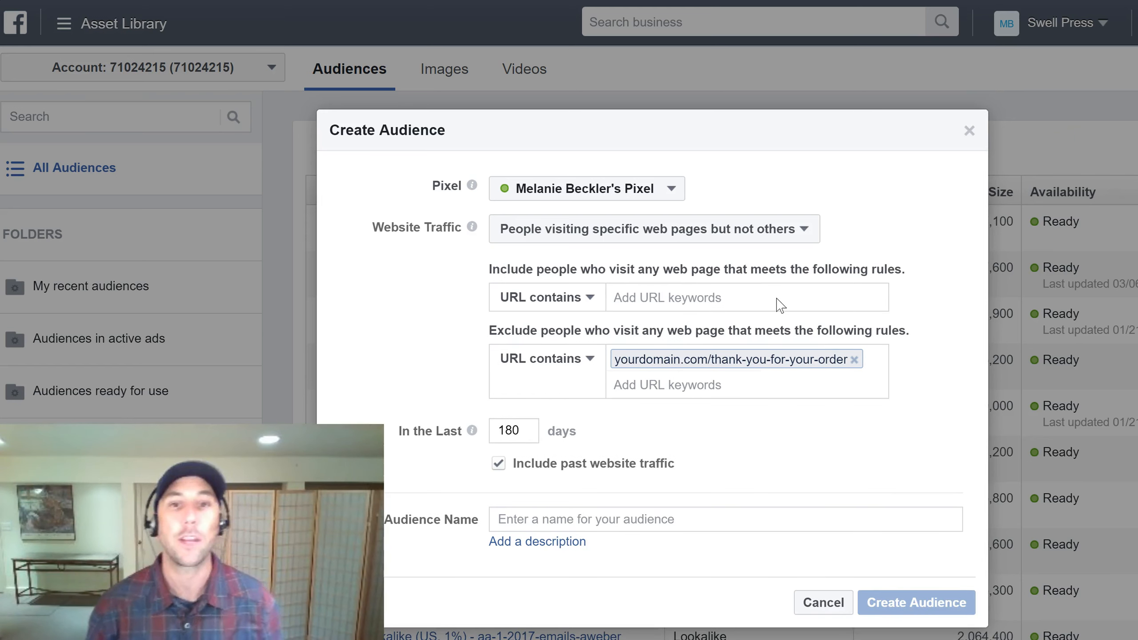
pyautogui.click(674, 298)
pyautogui.write('your')
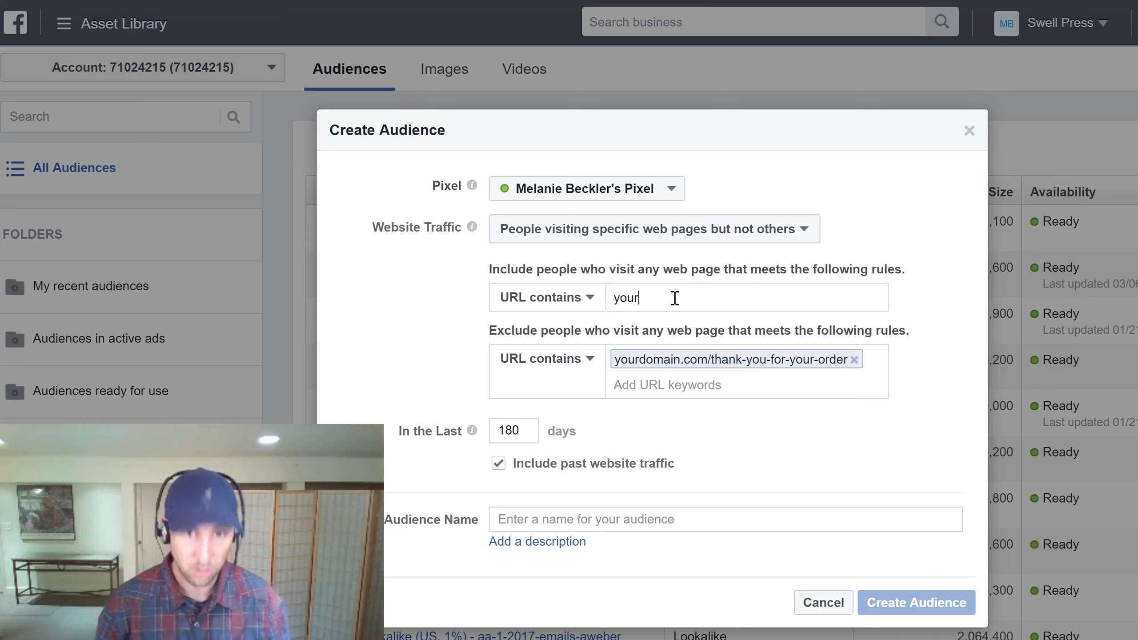
pyautogui.write('domain.com/thank')
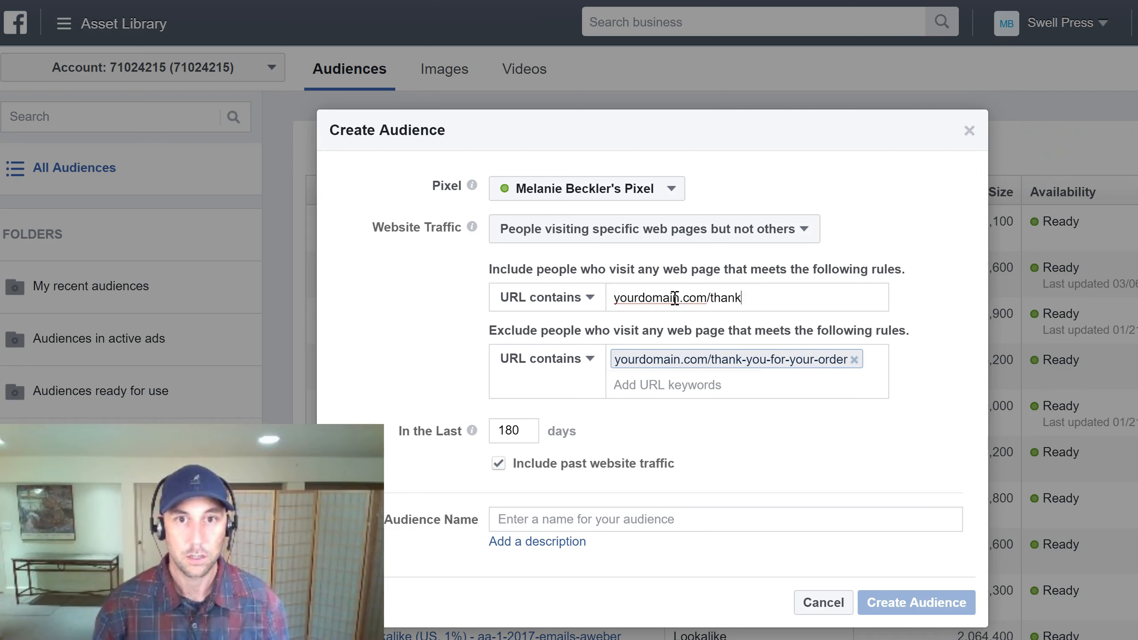
pyautogui.write('s-for-subsc')
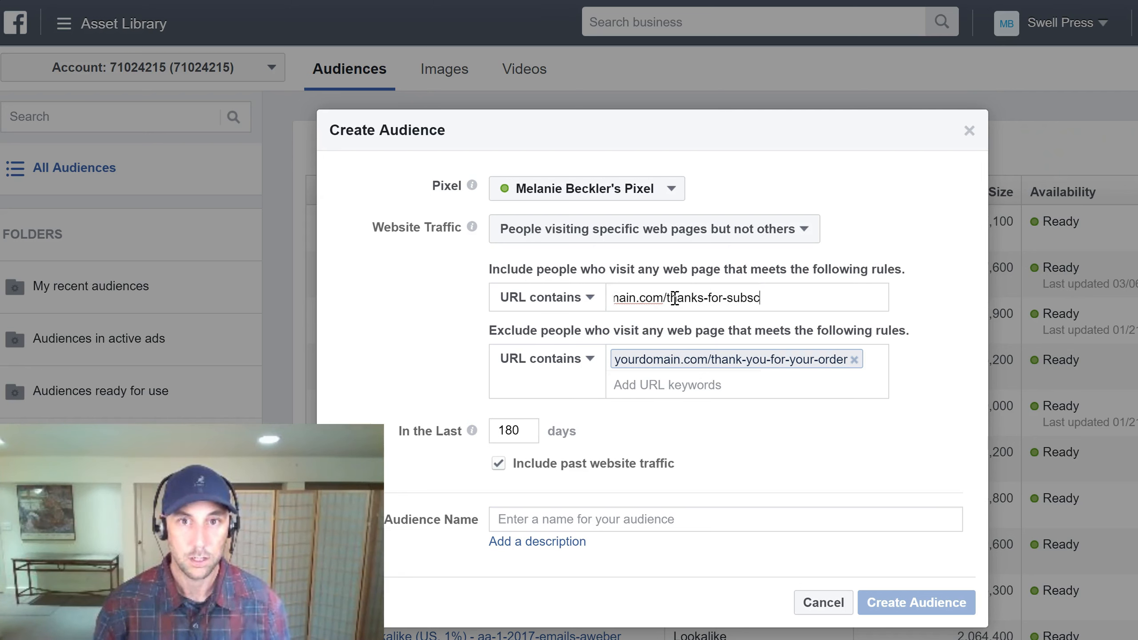
pyautogui.write('ribing')
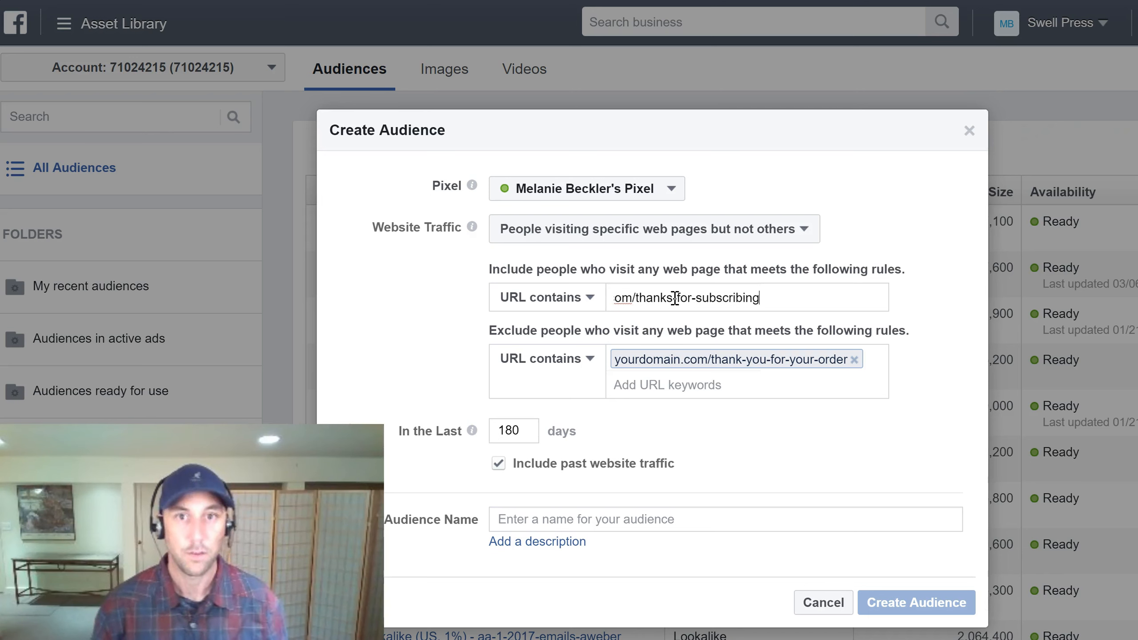
pyautogui.click(680, 386)
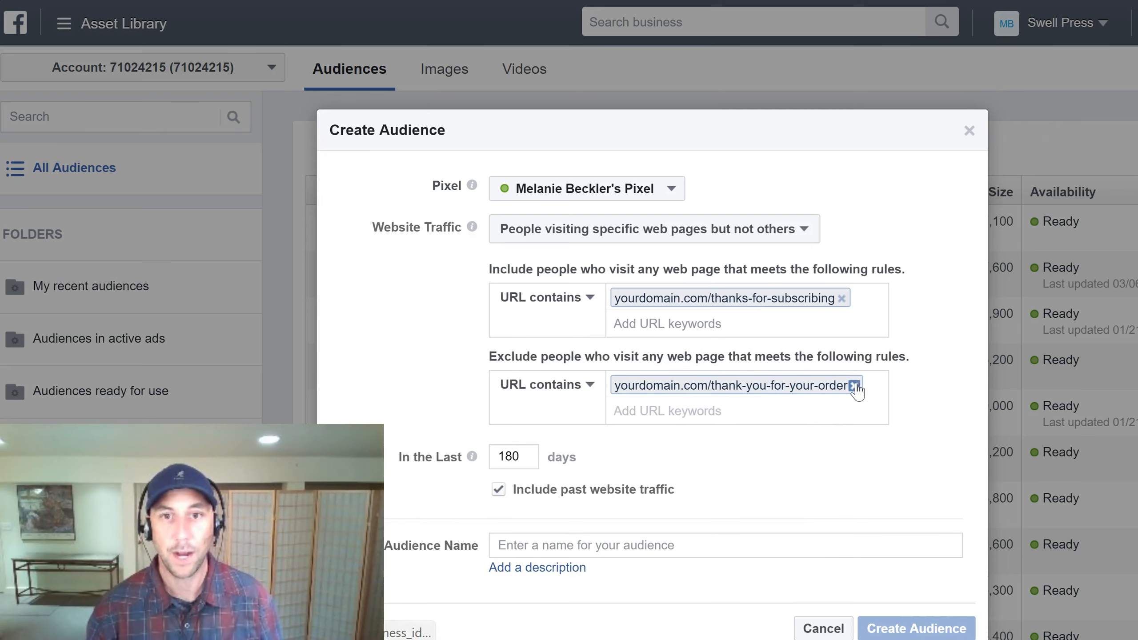
# - Replace the excluded thank-you-for-your-order URL keyword with yourdomain.com/cool-product
pyautogui.click(855, 385)
pyautogui.write('y')
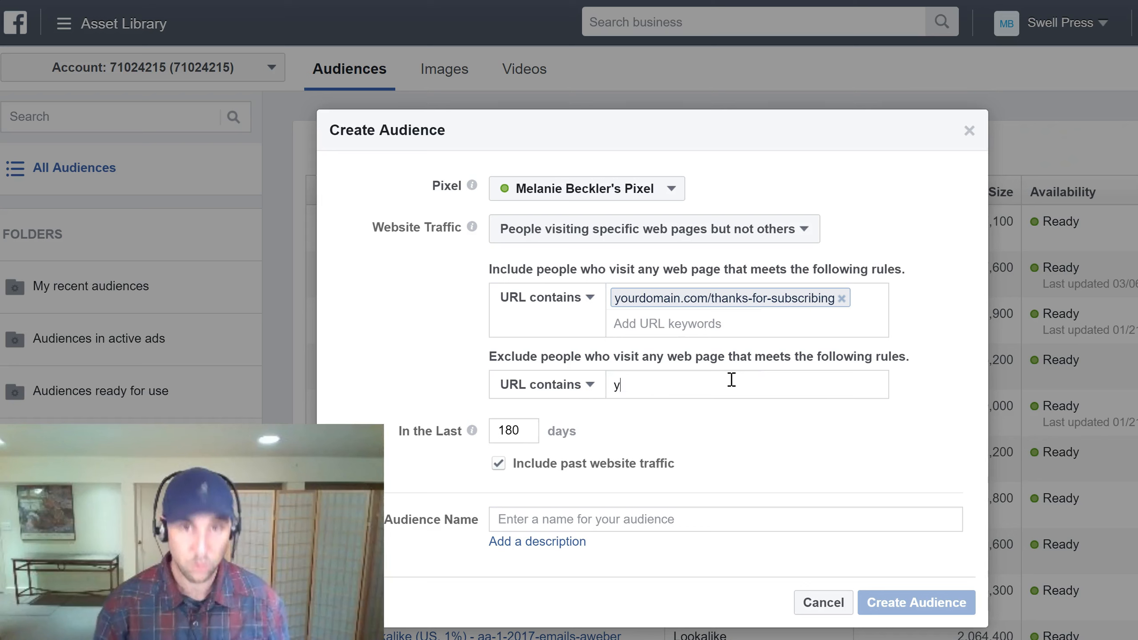
pyautogui.write('ourdomain.com/coop')
pyautogui.press('BackSpace')
pyautogui.write('product')
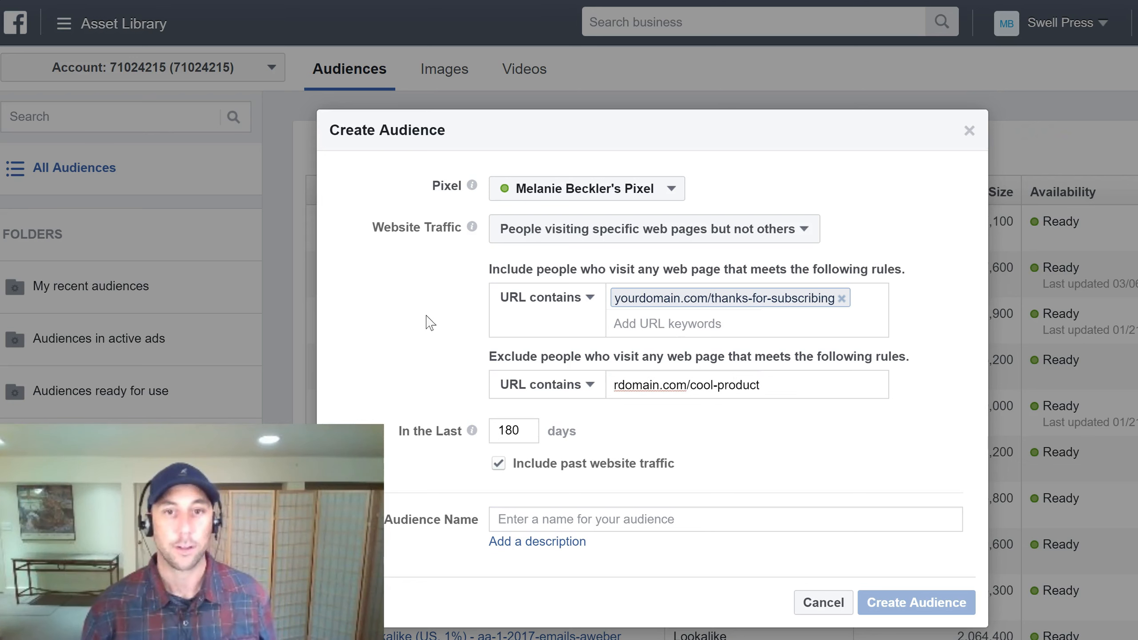
pyautogui.click(401, 305)
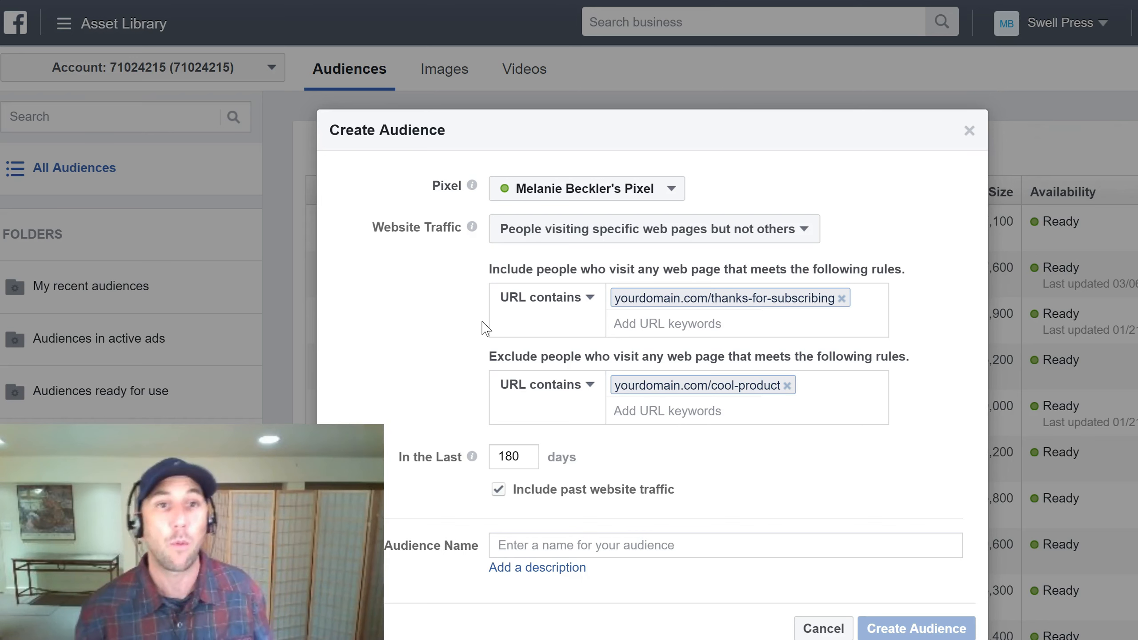
# - Try the Custom Combination website traffic option and return to people visiting specific web pages but not others
pyautogui.click(798, 233)
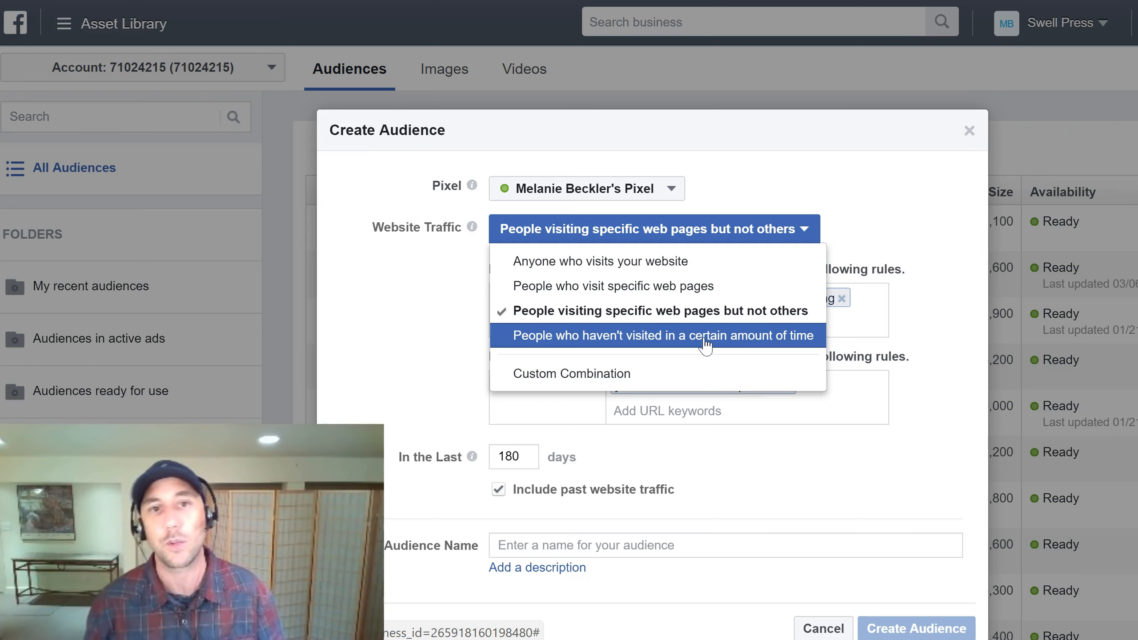
pyautogui.click(536, 380)
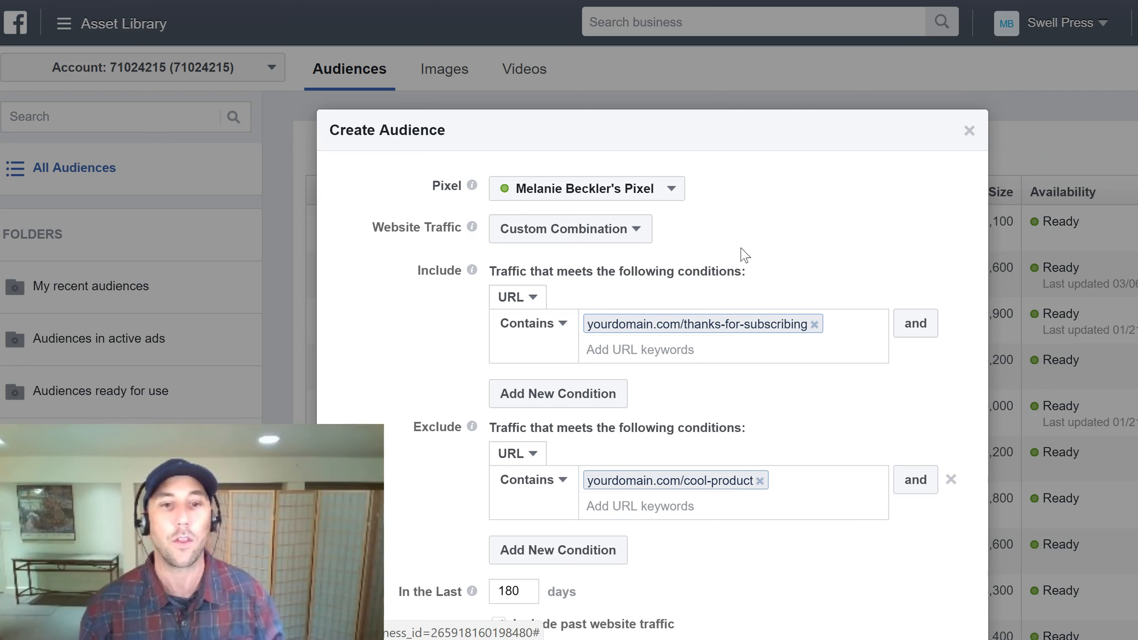
pyautogui.click(622, 233)
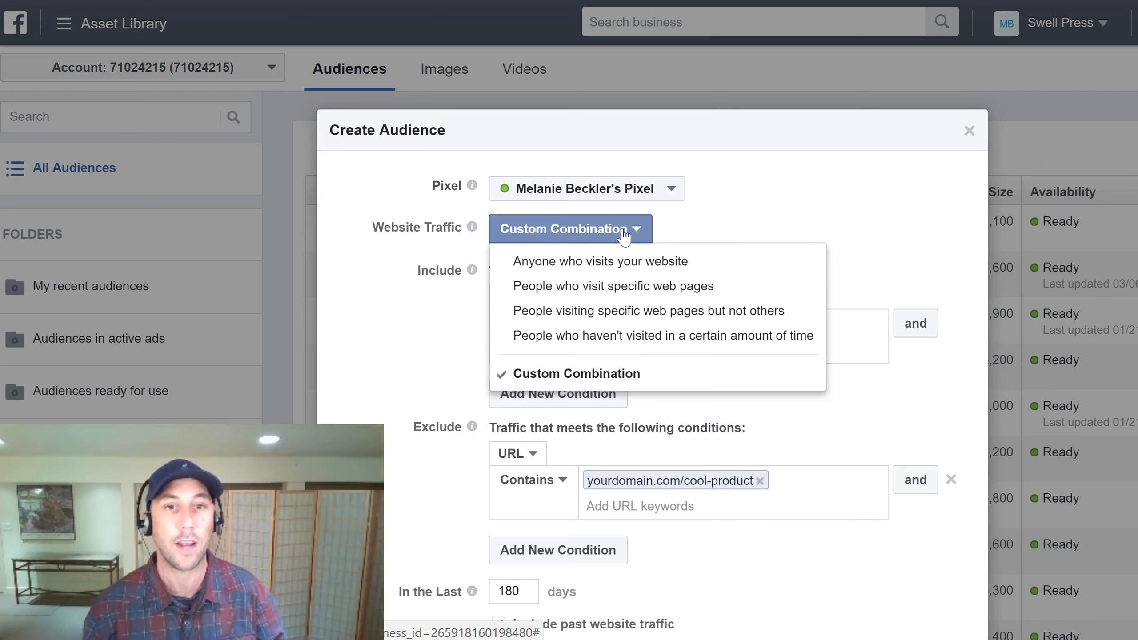
pyautogui.click(629, 316)
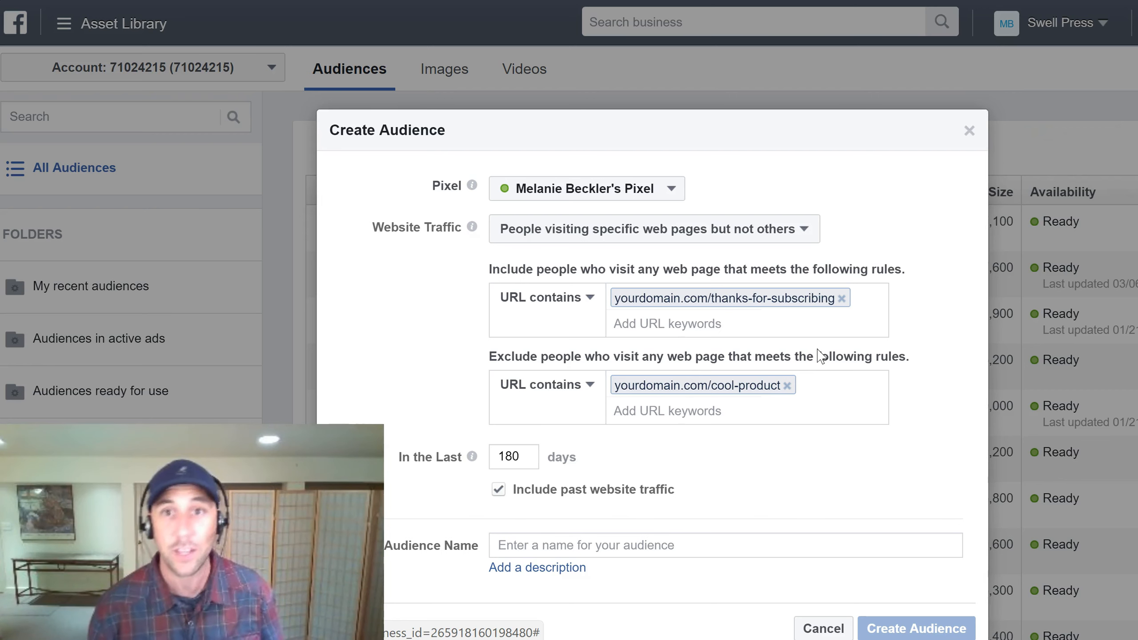
# - Close the audience form without creating it and look through the audience list's names, sizes, availability and creation dates
pyautogui.click(969, 130)
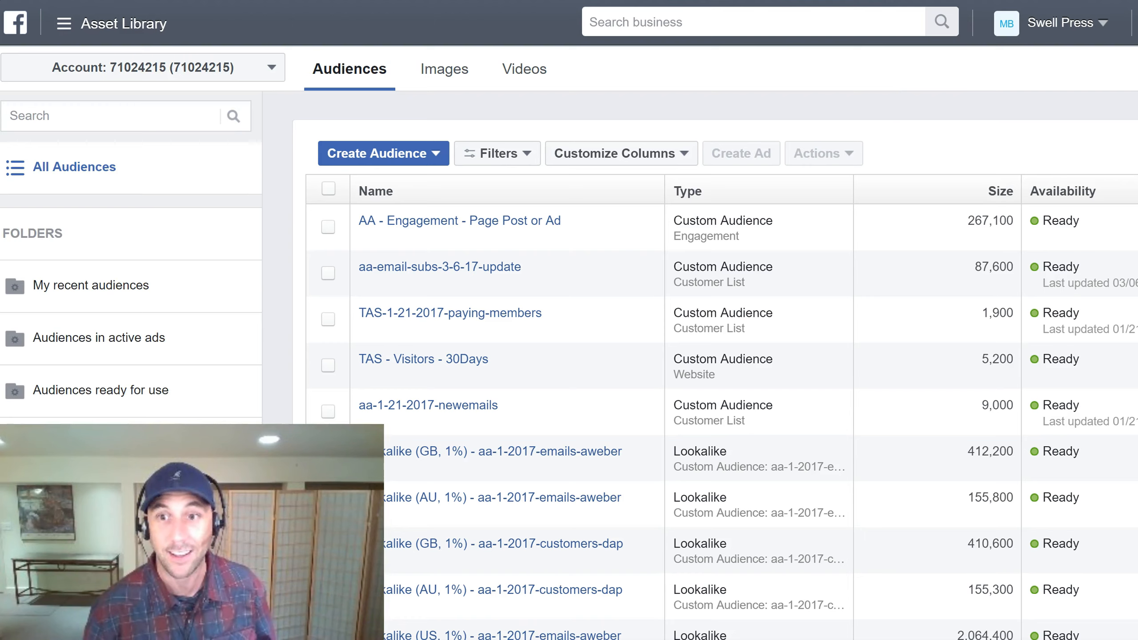
pyautogui.scroll(-1, 715, 375)
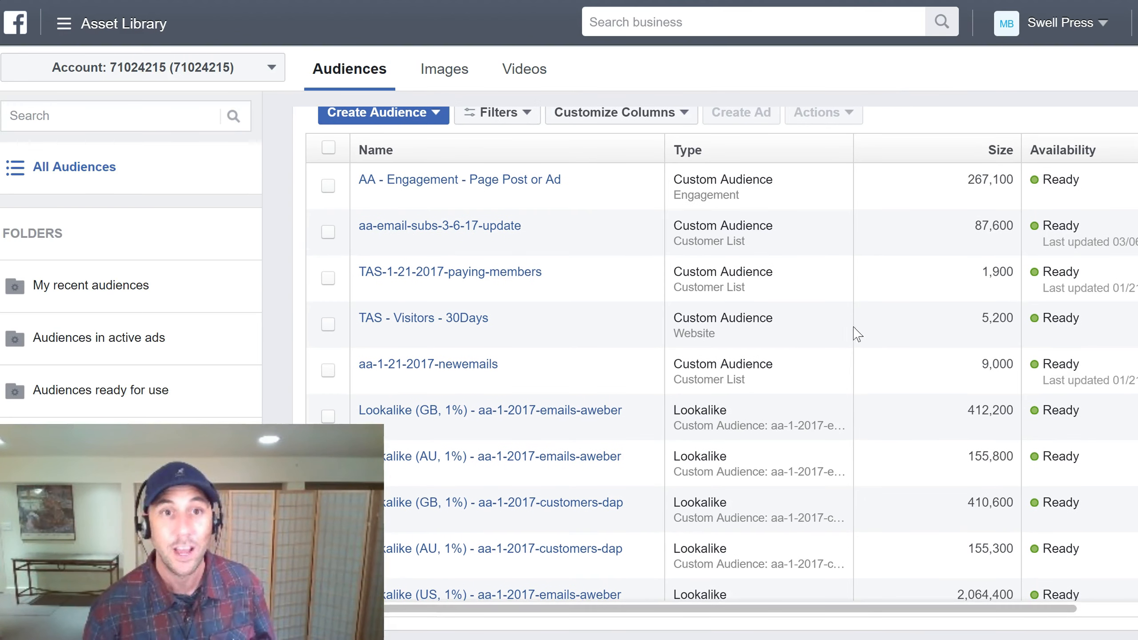
pyautogui.moveTo(1044, 608); pyautogui.dragTo(1137, 608)
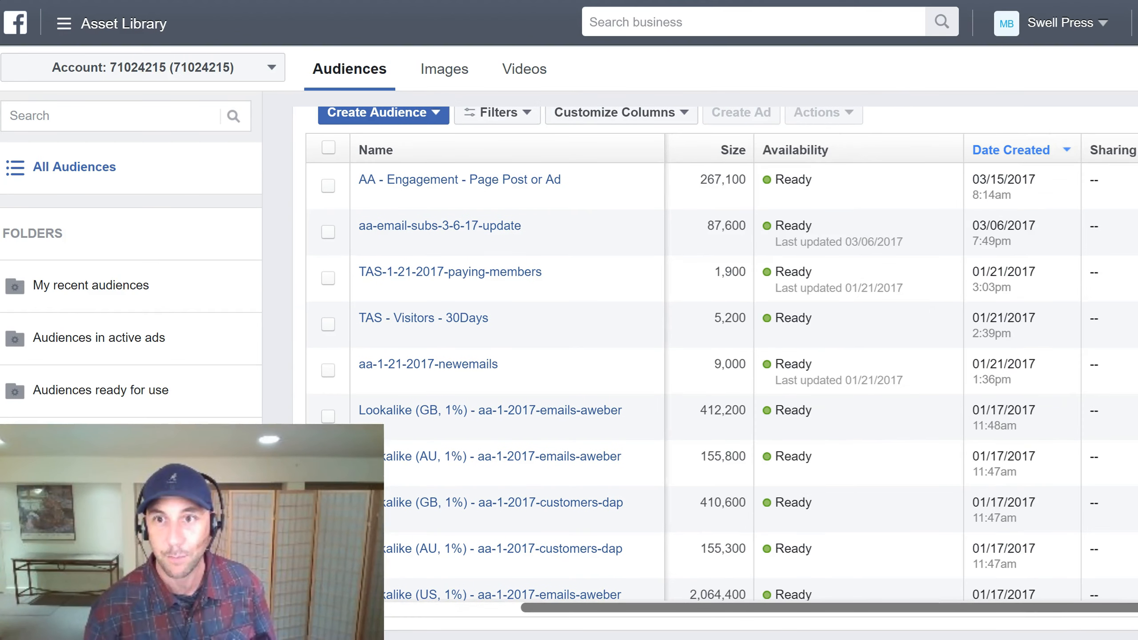
pyautogui.scroll(-20, 721, 381)
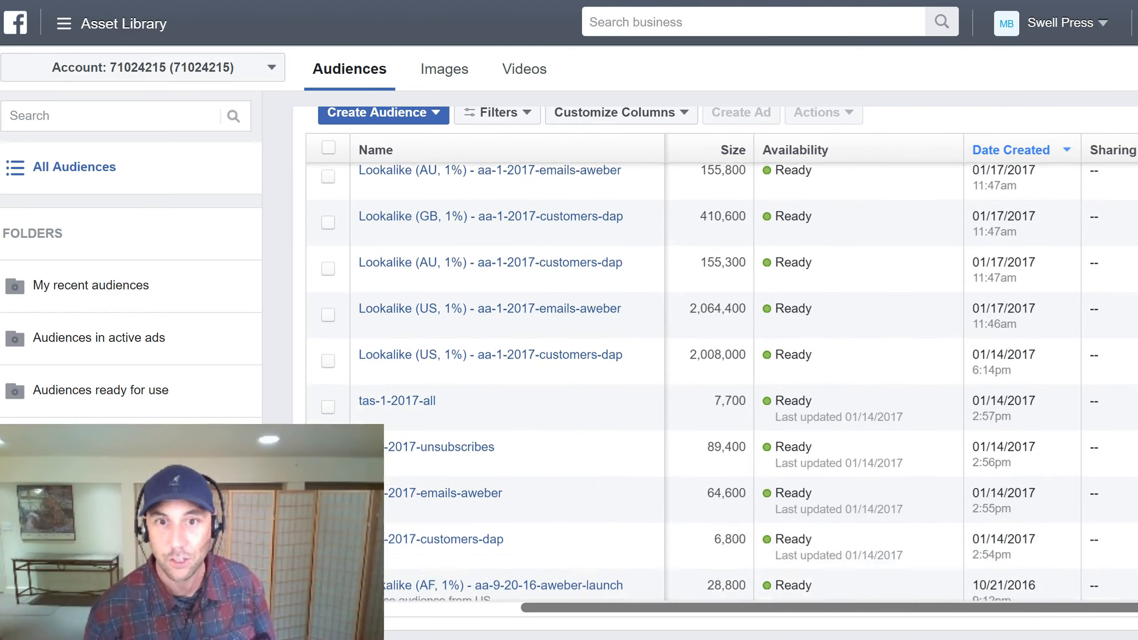
pyautogui.scroll(-15, 721, 381)
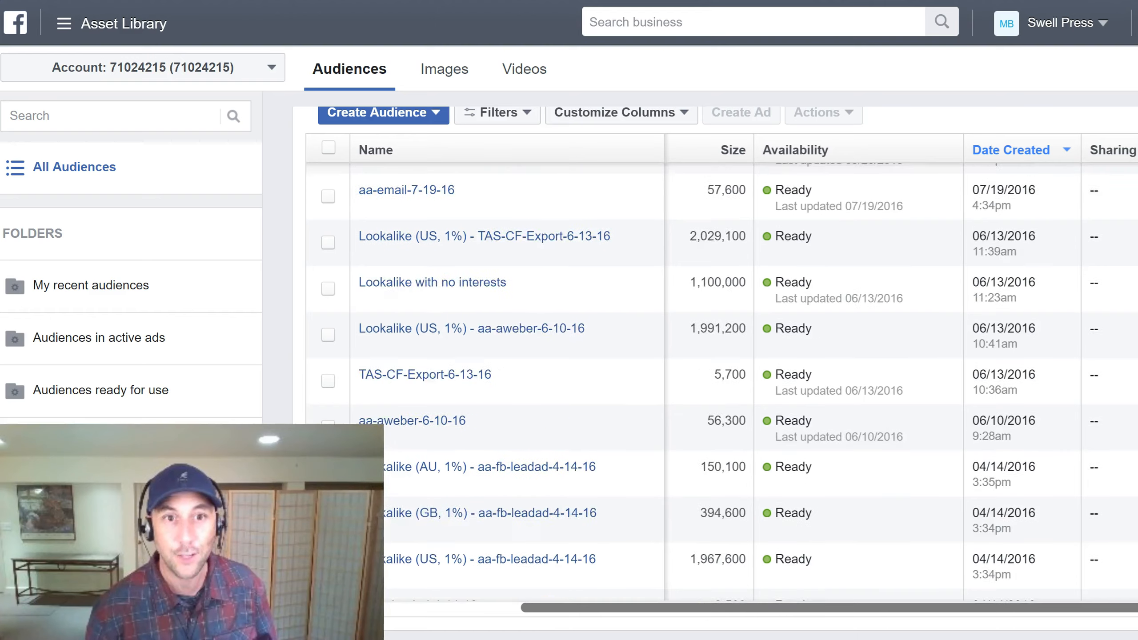
pyautogui.scroll(-20, 722, 382)
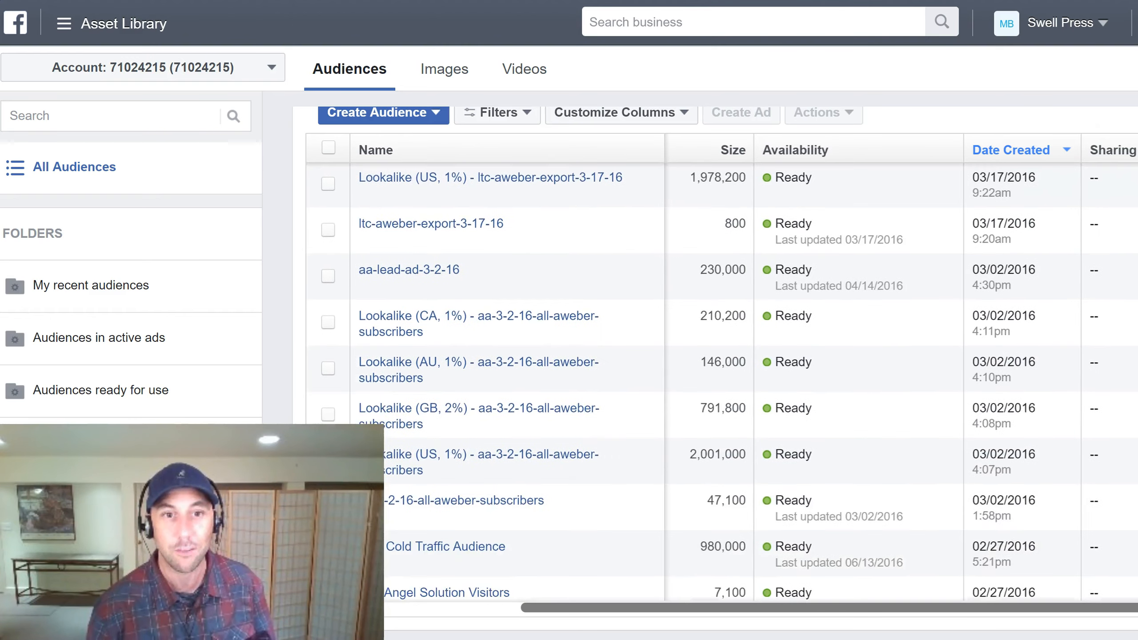
pyautogui.scroll(-20, 722, 381)
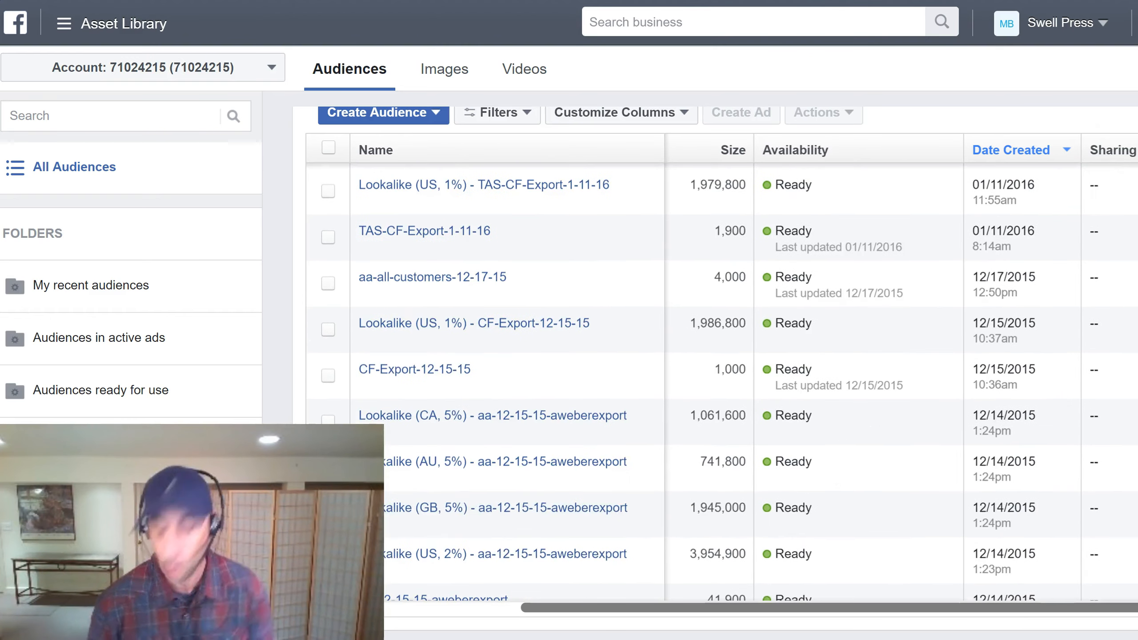
pyautogui.scroll(20, 722, 382)
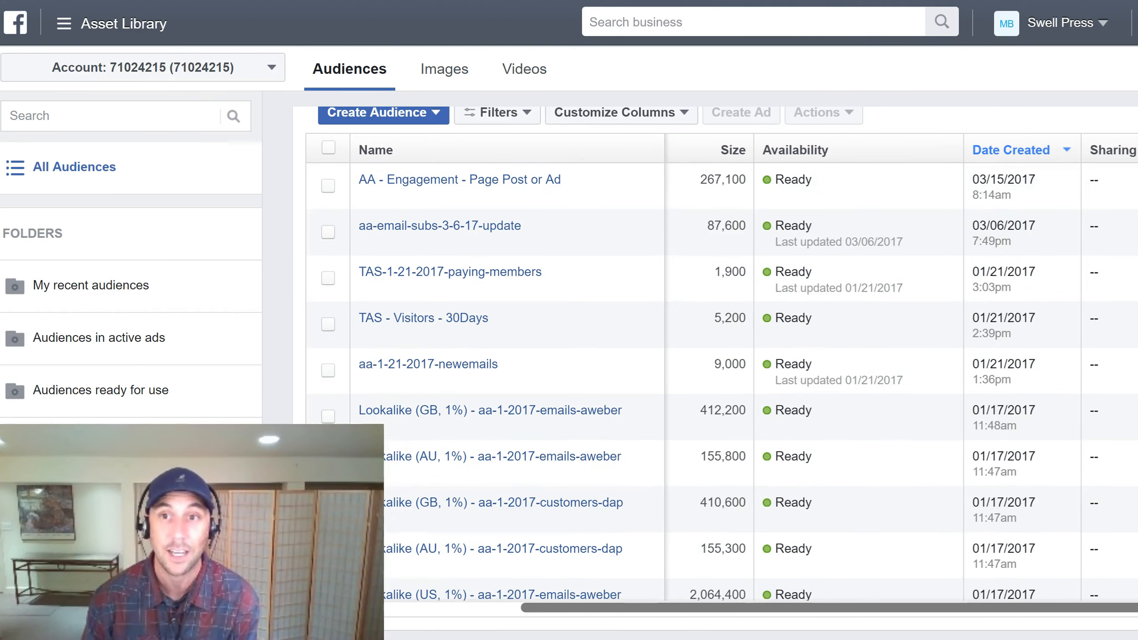
pyautogui.moveTo(588, 609); pyautogui.dragTo(367, 609)
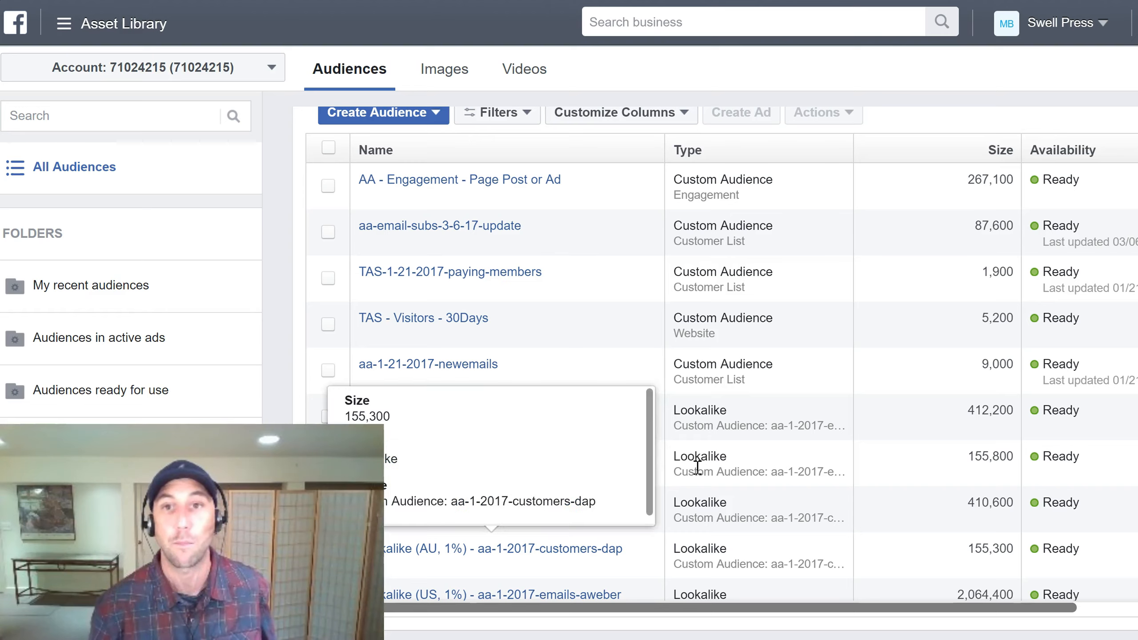